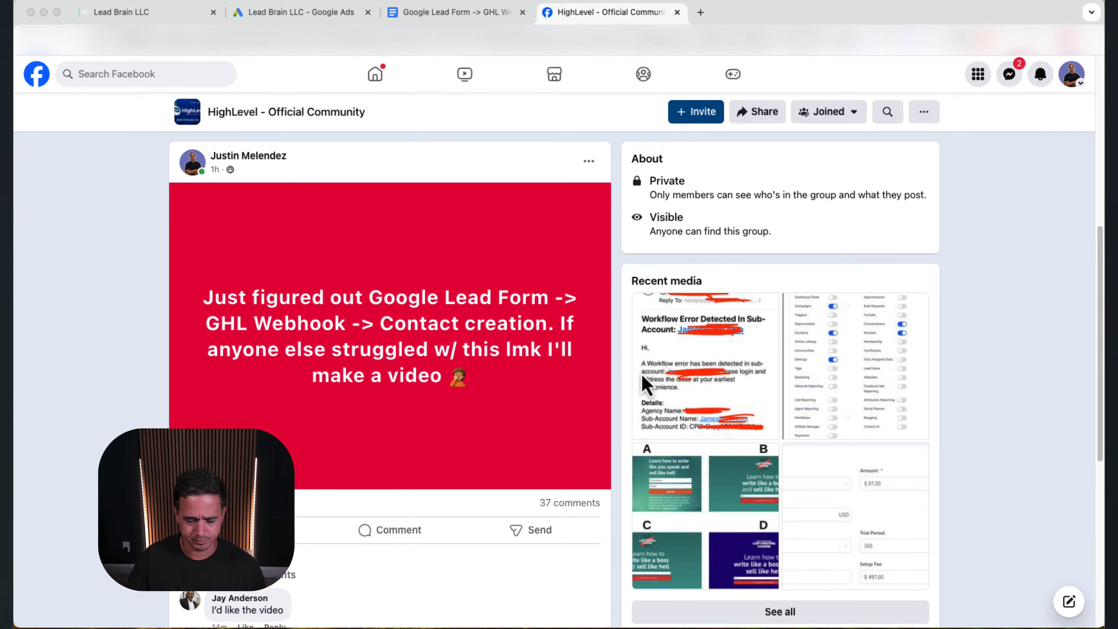
- Switch to Google Ads and examine the lead form setup through to the webhook integration section of the lead export options
click(292, 21)
scroll(607, 300, down, 2)
scroll(598, 339, up, 2)
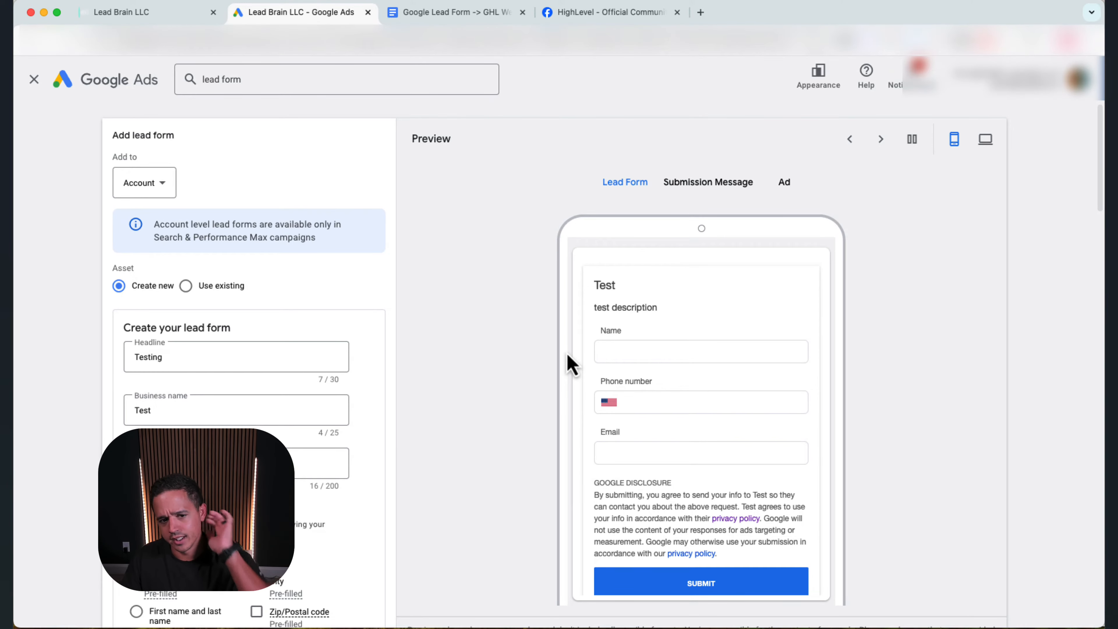
scroll(345, 430, down, 10)
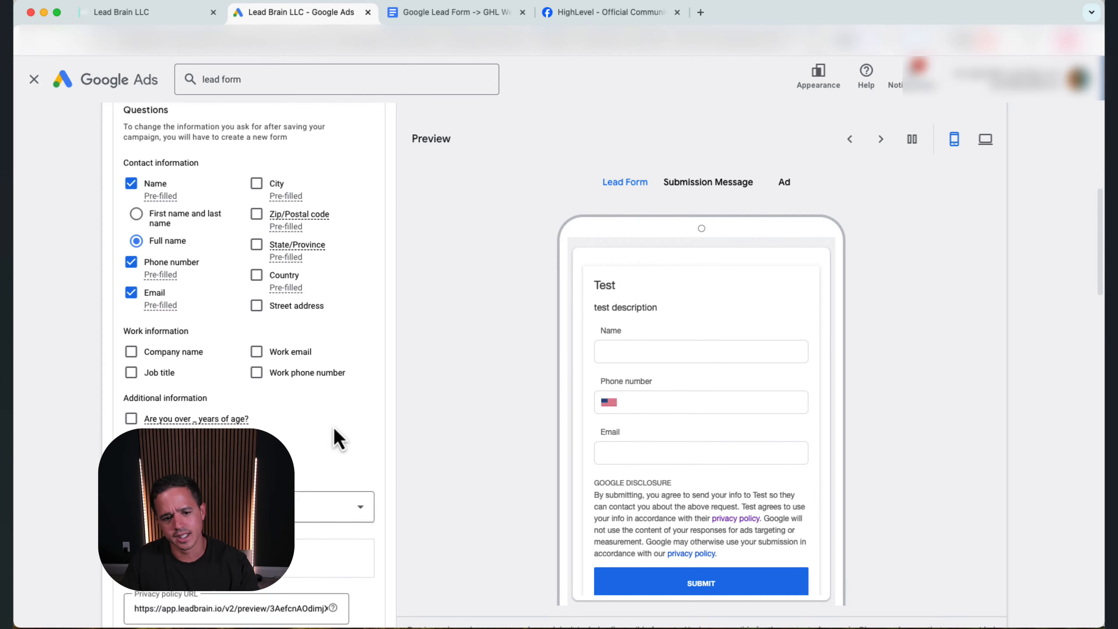
scroll(334, 429, down, 15)
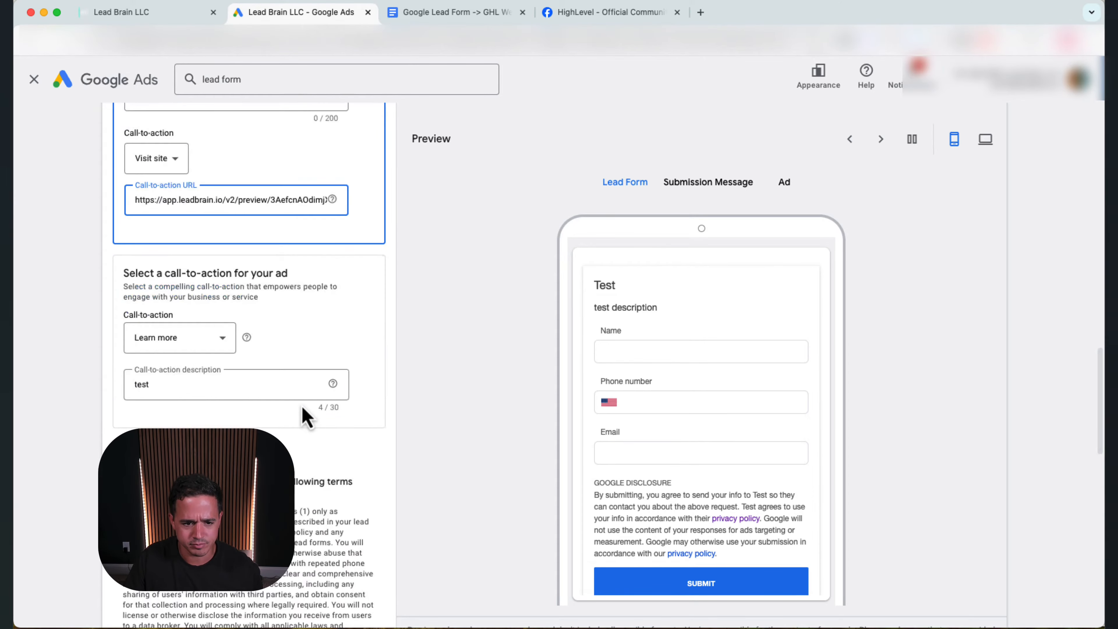
scroll(304, 418, down, 10)
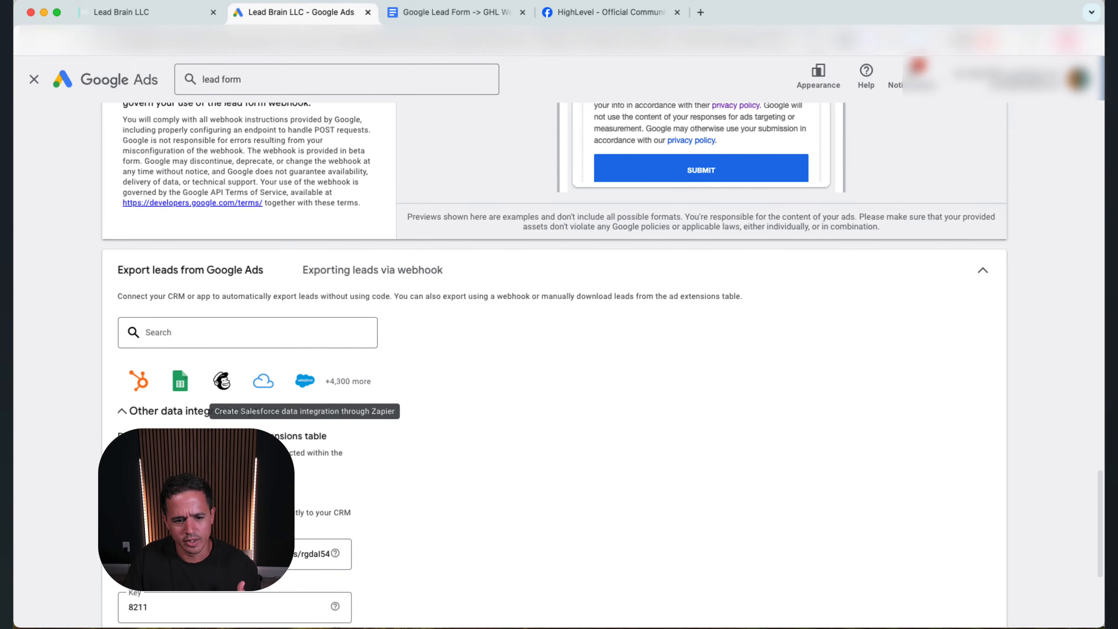
scroll(305, 381, down, 5)
triple_click(129, 267)
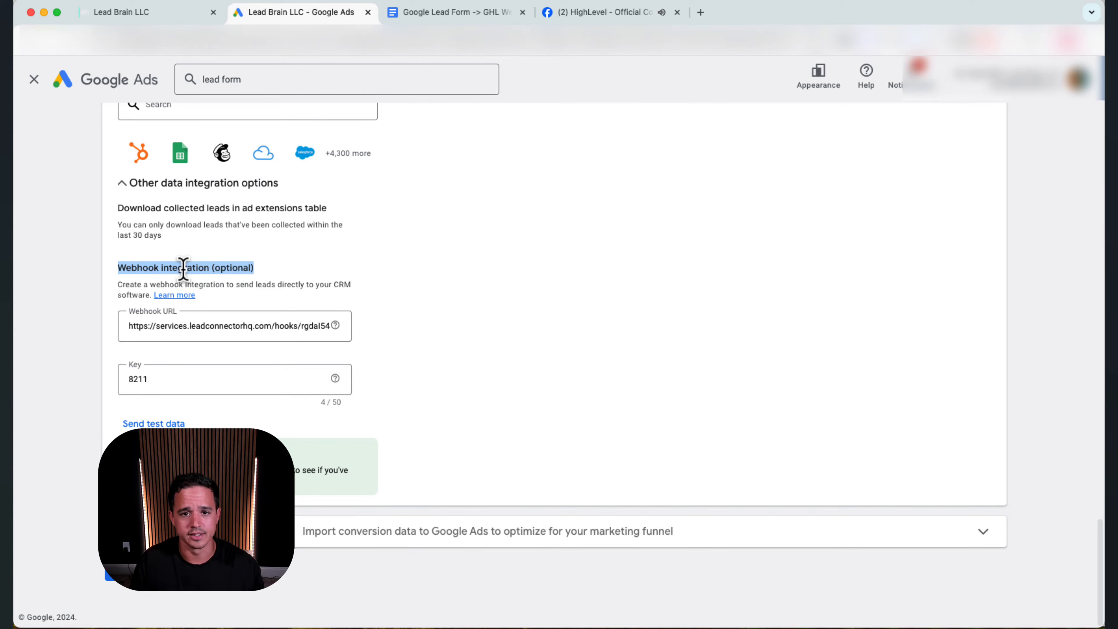
- Switch to Lead Brain (HighLevel), create a new blank workflow and dismiss the Allow Re-entry notice
click(171, 19)
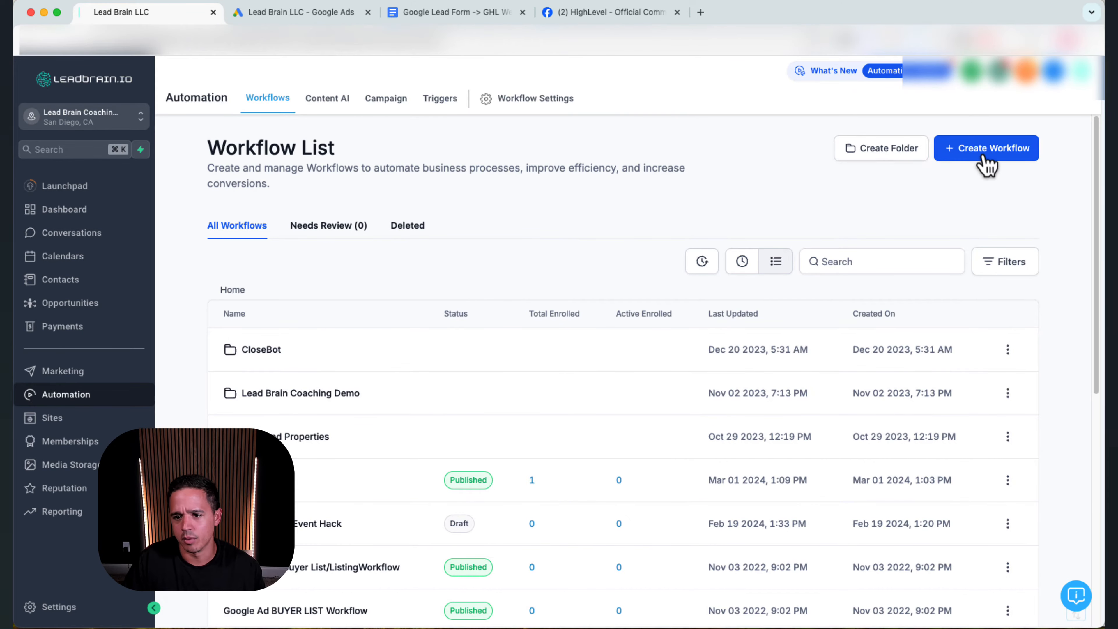
click(987, 164)
click(977, 209)
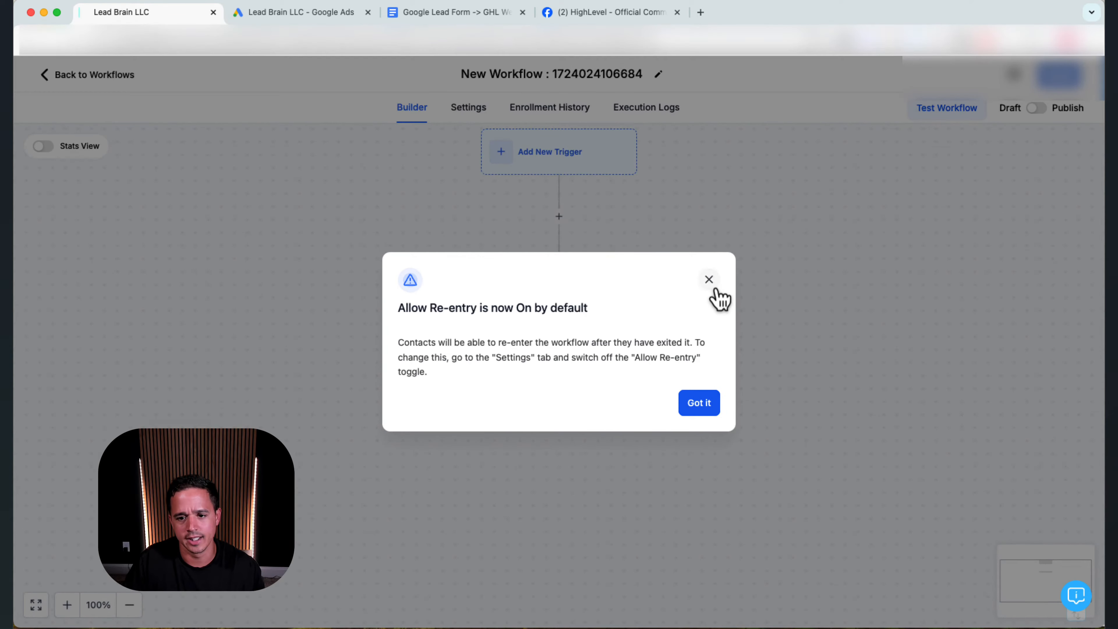
click(709, 281)
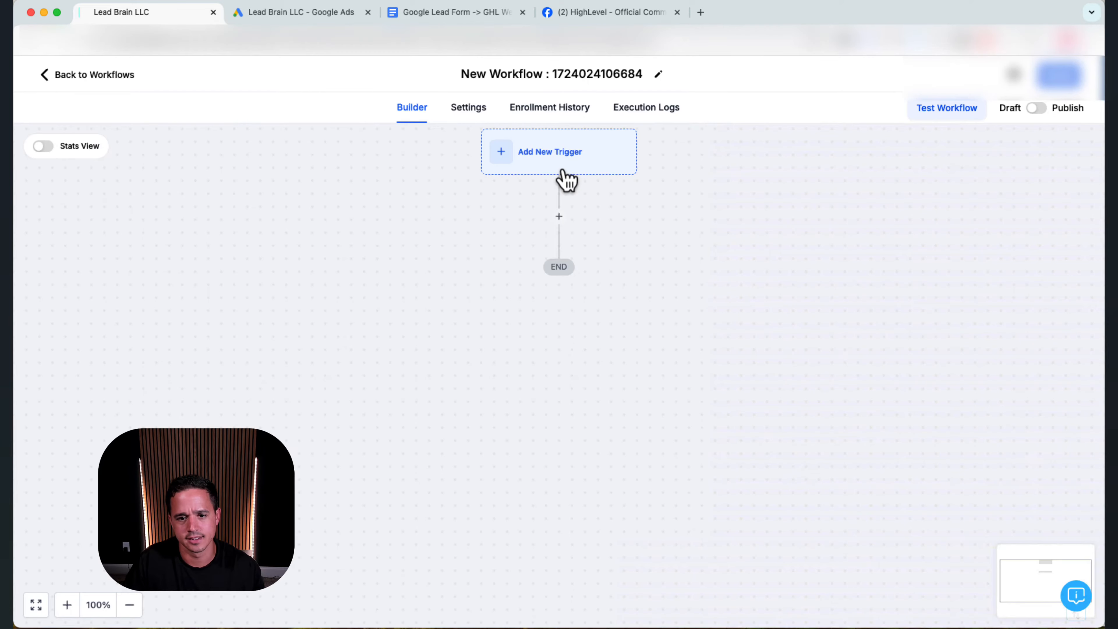
- Add an Inbound Webhook trigger to the new workflow, searching the trigger list for "web"
click(556, 154)
text(web)
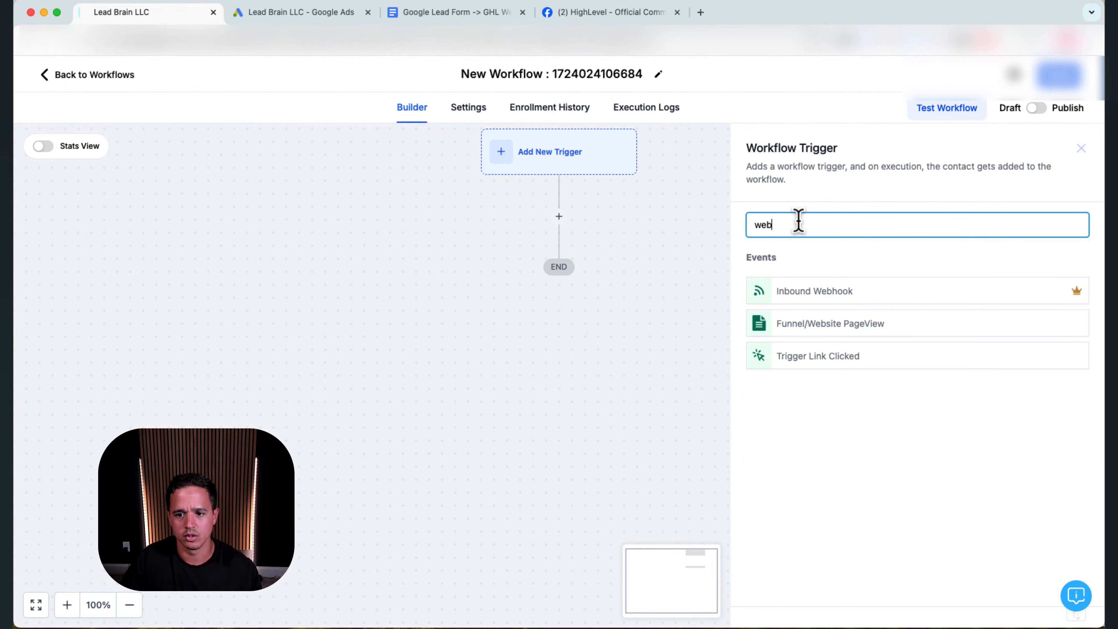
click(858, 293)
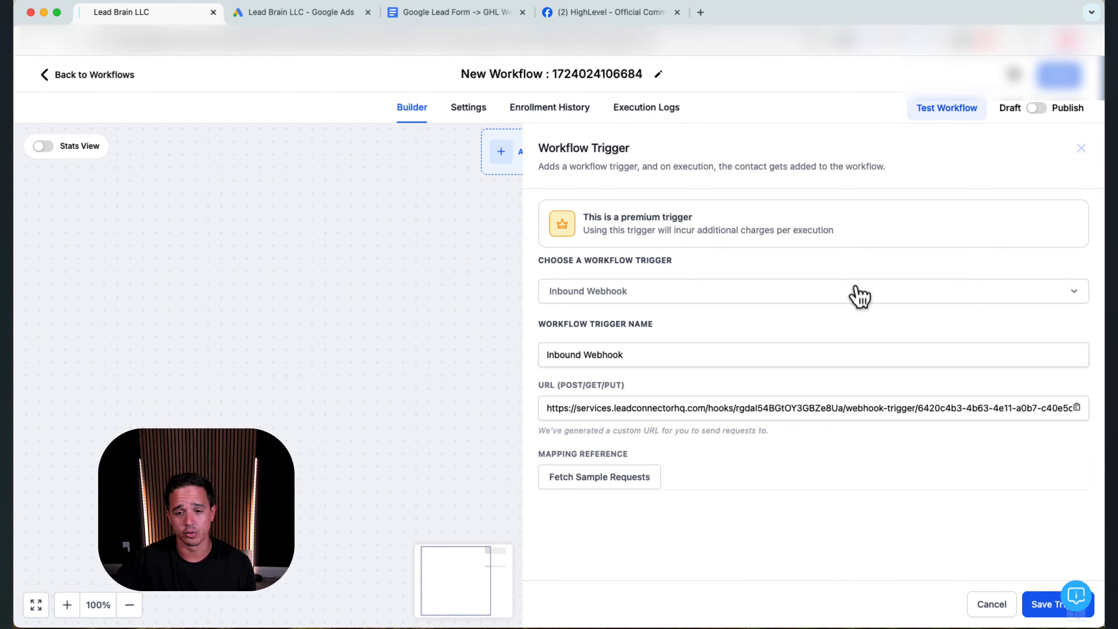
- Copy the Inbound Webhook trigger's URL and paste it as the lead form's Webhook URL in Google Ads, replacing the existing one
triple_click(769, 408)
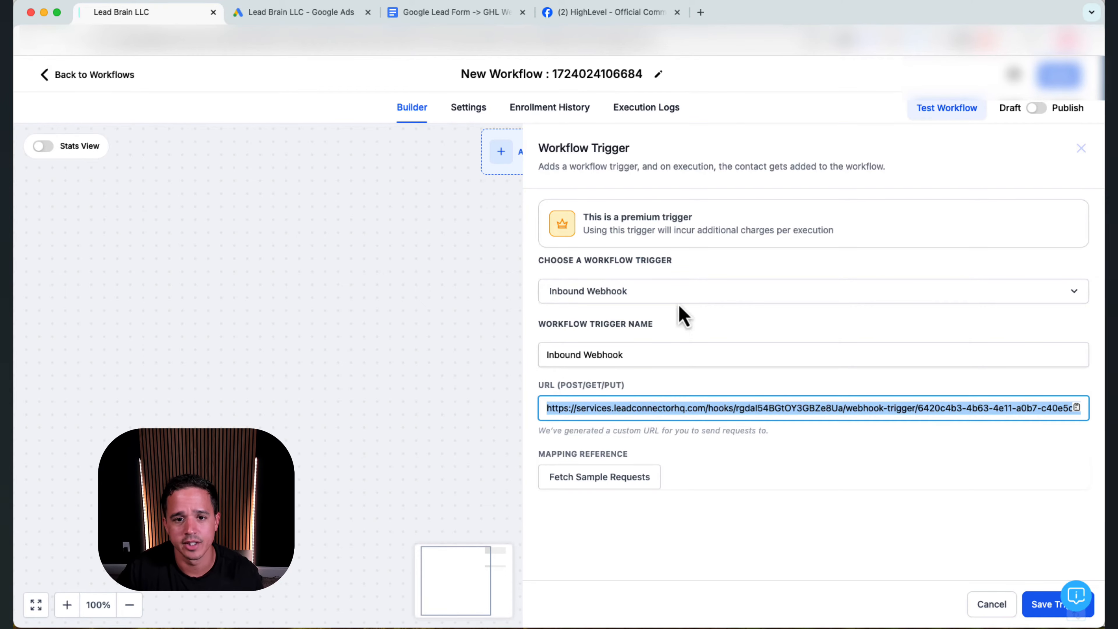
click(301, 12)
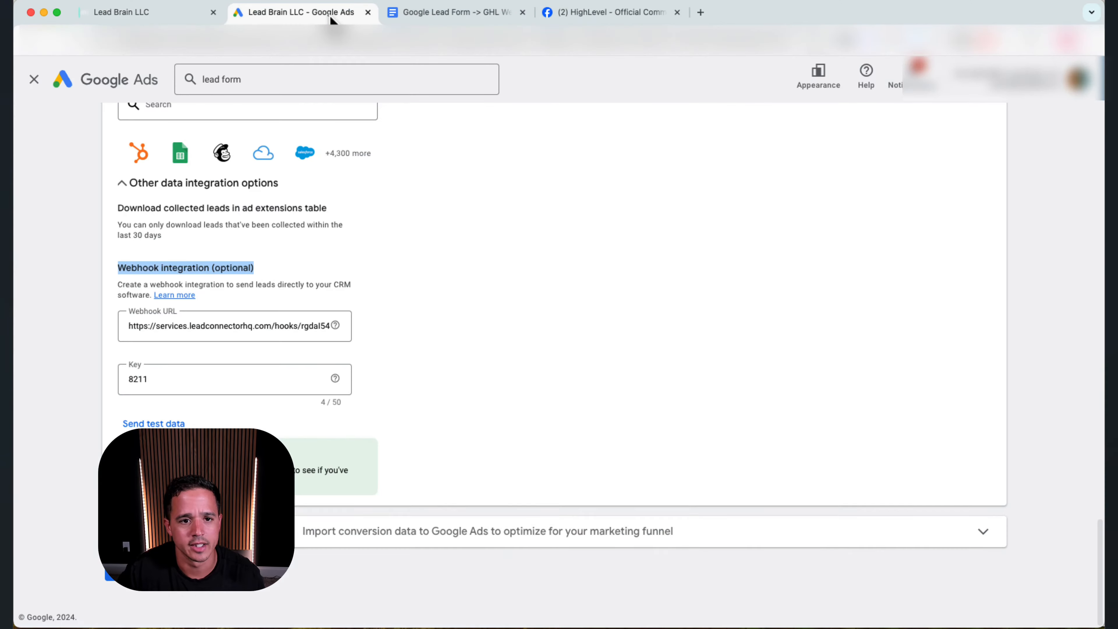
triple_click(218, 326)
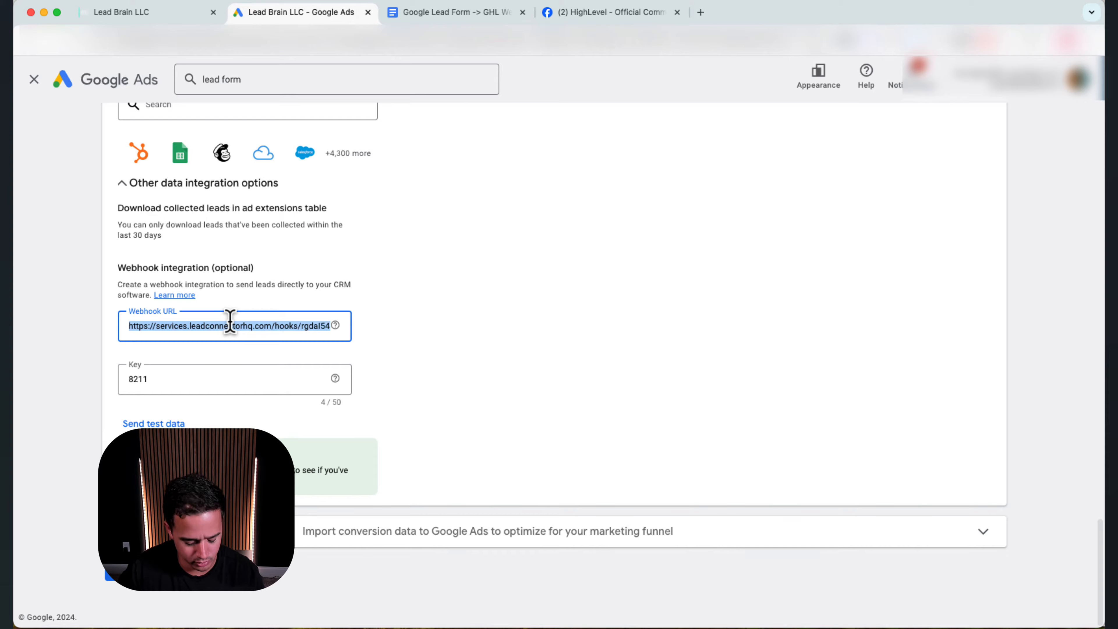
key(super+v)
- Send test data to the webhook from the lead form and review the sample payload that was sent
click(196, 442)
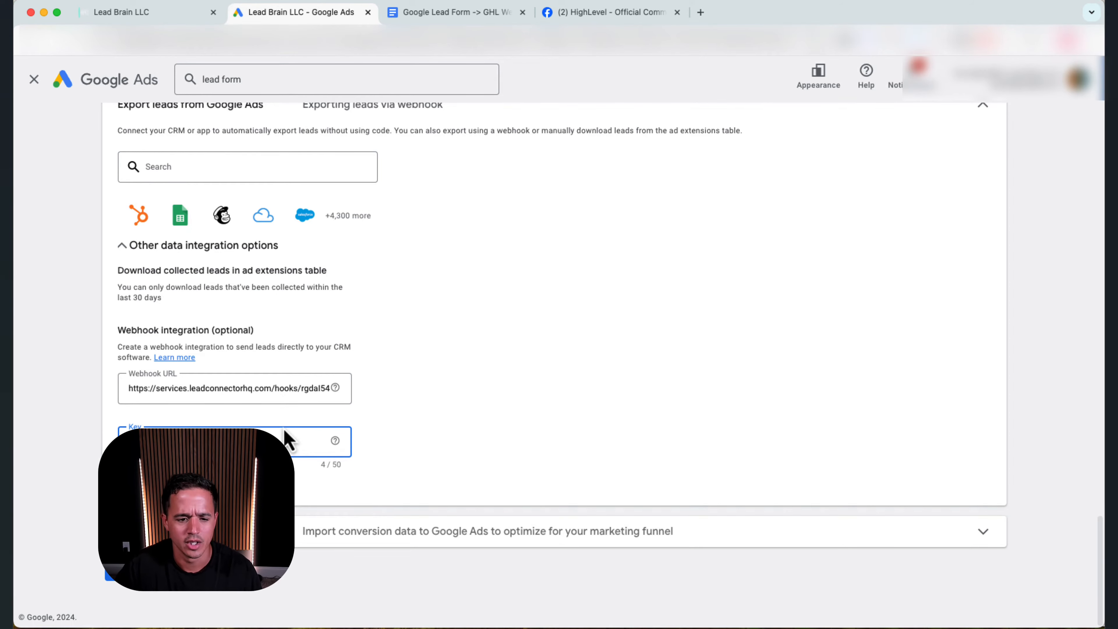
click(147, 481)
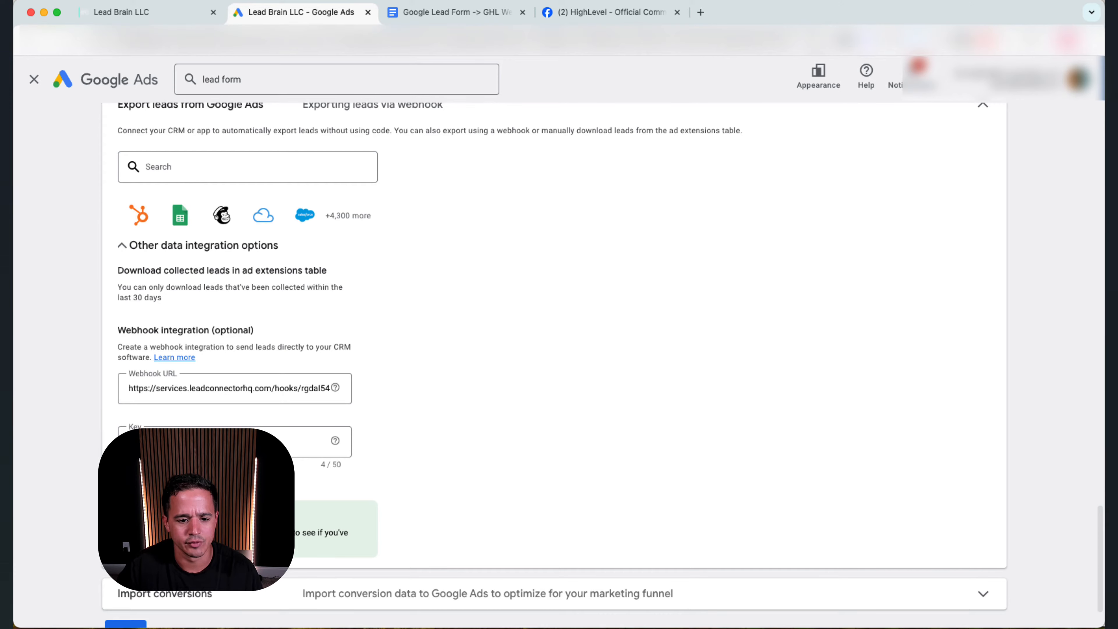
mouse_move(277, 542)
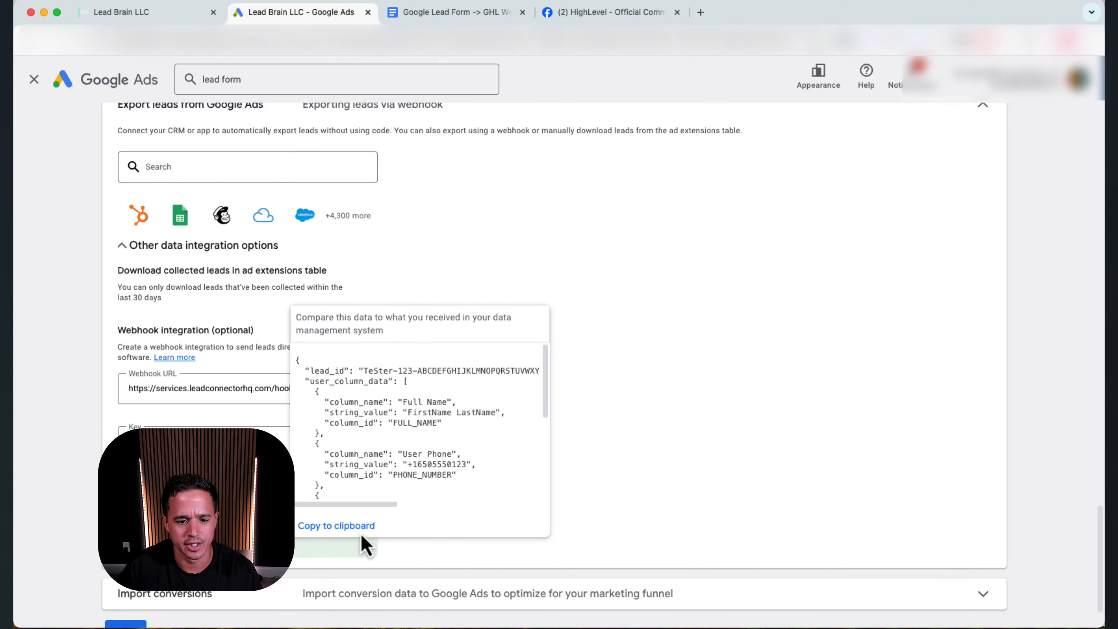
scroll(425, 469, down, 5)
scroll(424, 469, up, 5)
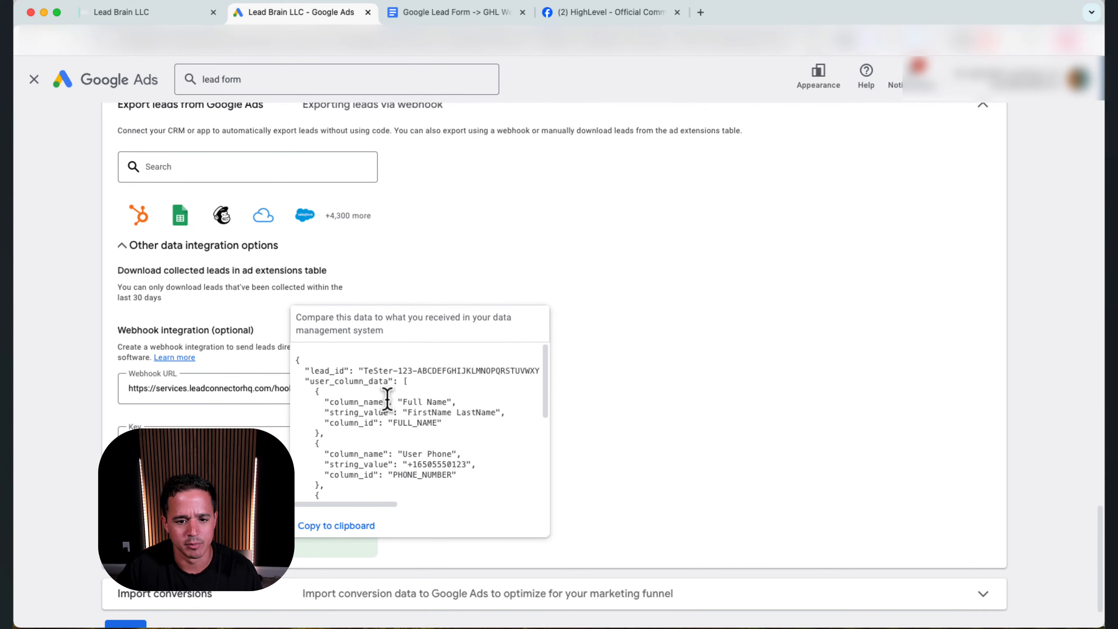
- Switch to HighLevel, fetch the trigger's sample requests, select the received test request as the mapping reference and review its payload
click(141, 12)
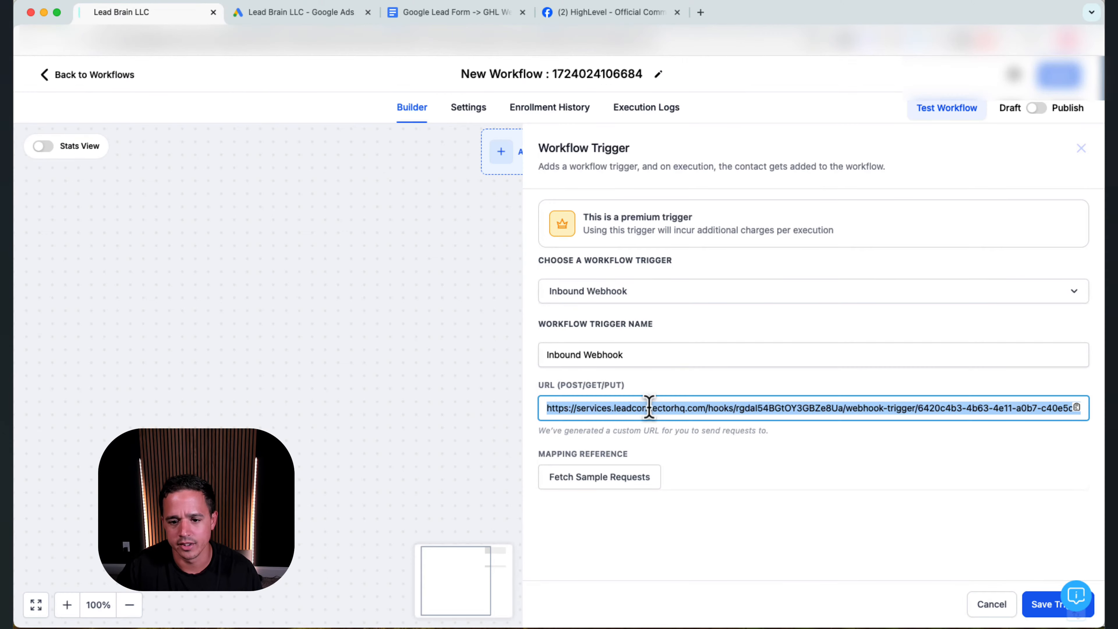
click(606, 484)
click(608, 485)
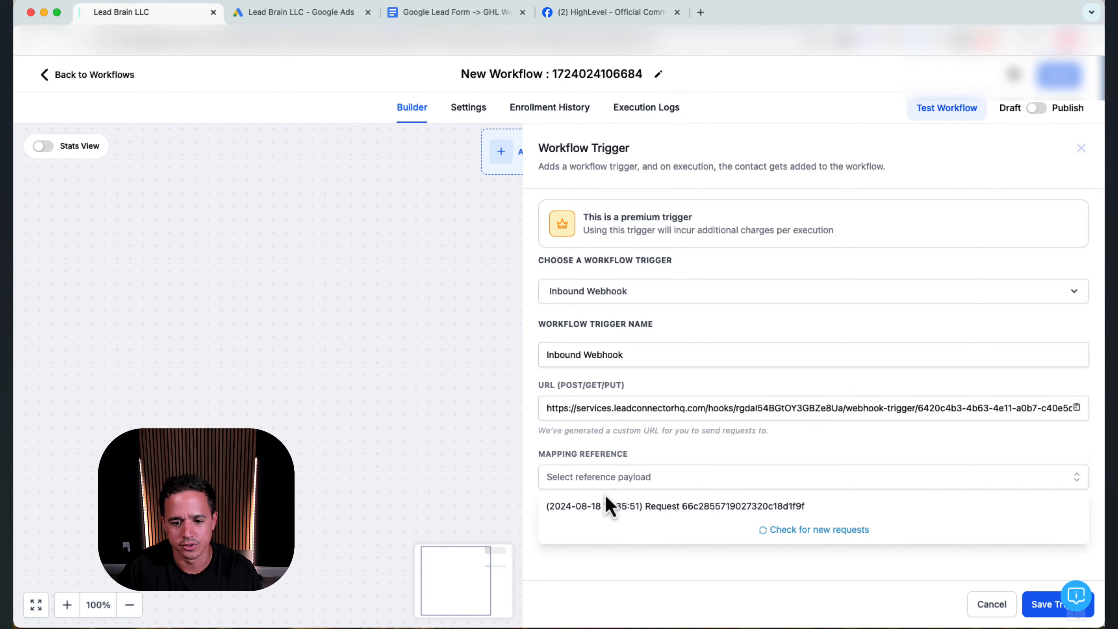
click(592, 508)
scroll(706, 459, down, 5)
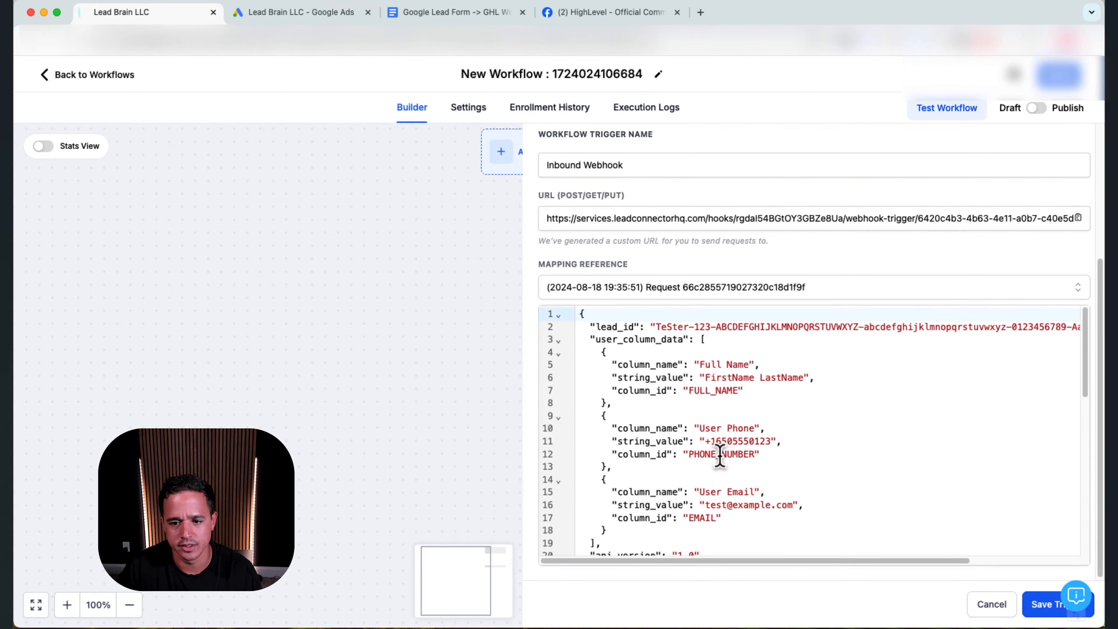
scroll(660, 383, down, 10)
scroll(647, 401, up, 10)
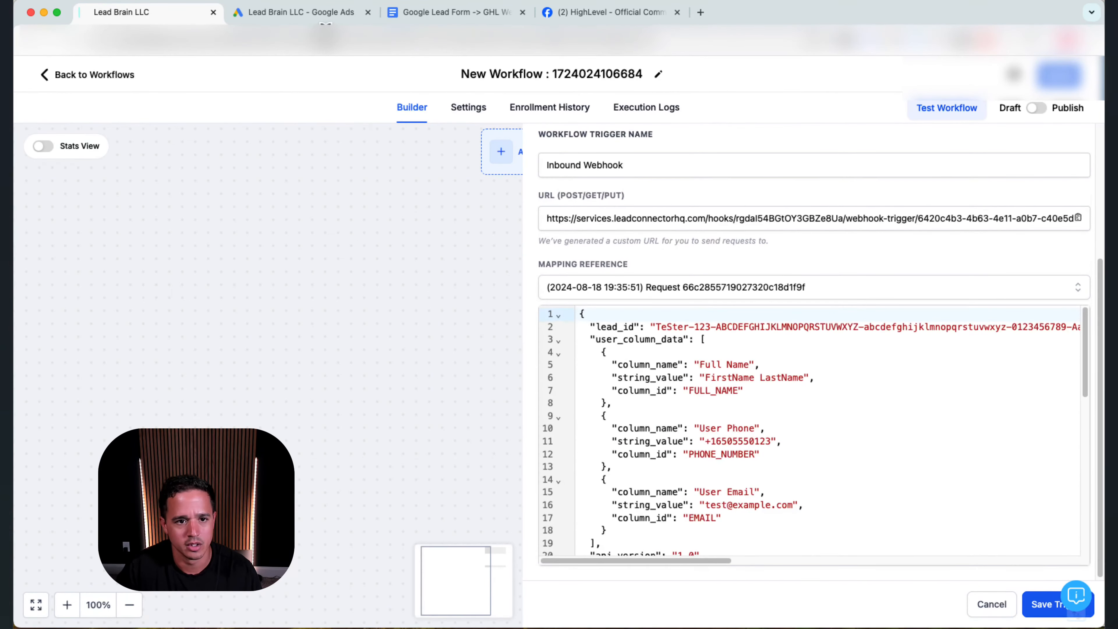
- Switch to the Google Docs file on the webhook and examine the name, phone and email entries inside the user_column_data array
key(ctrl+Tab)
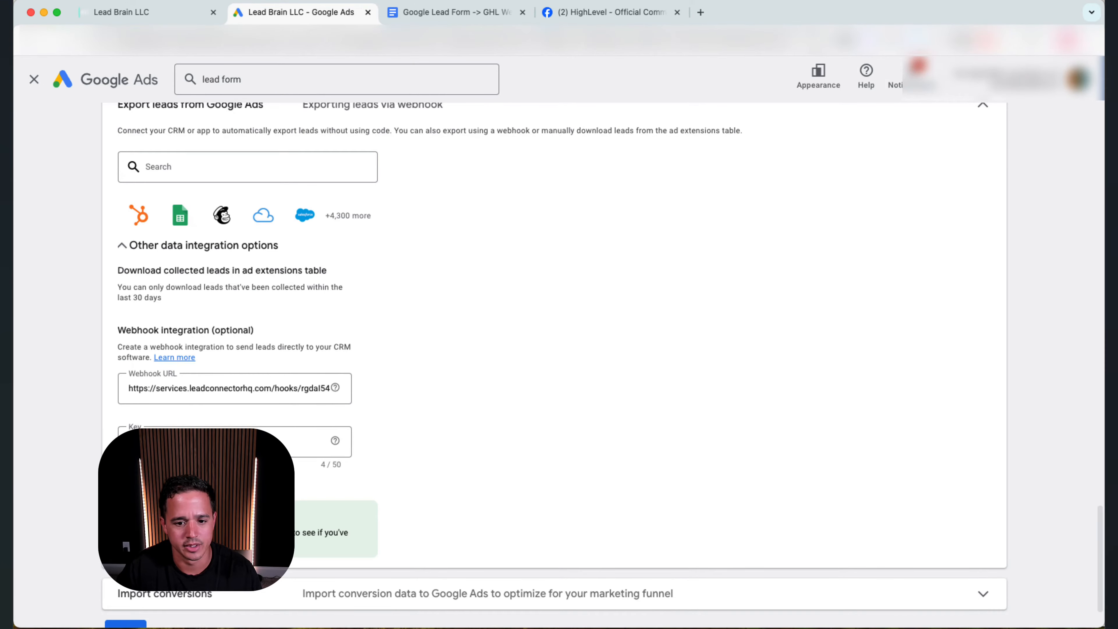
click(469, 17)
scroll(486, 347, up, 2)
scroll(486, 347, down, 2)
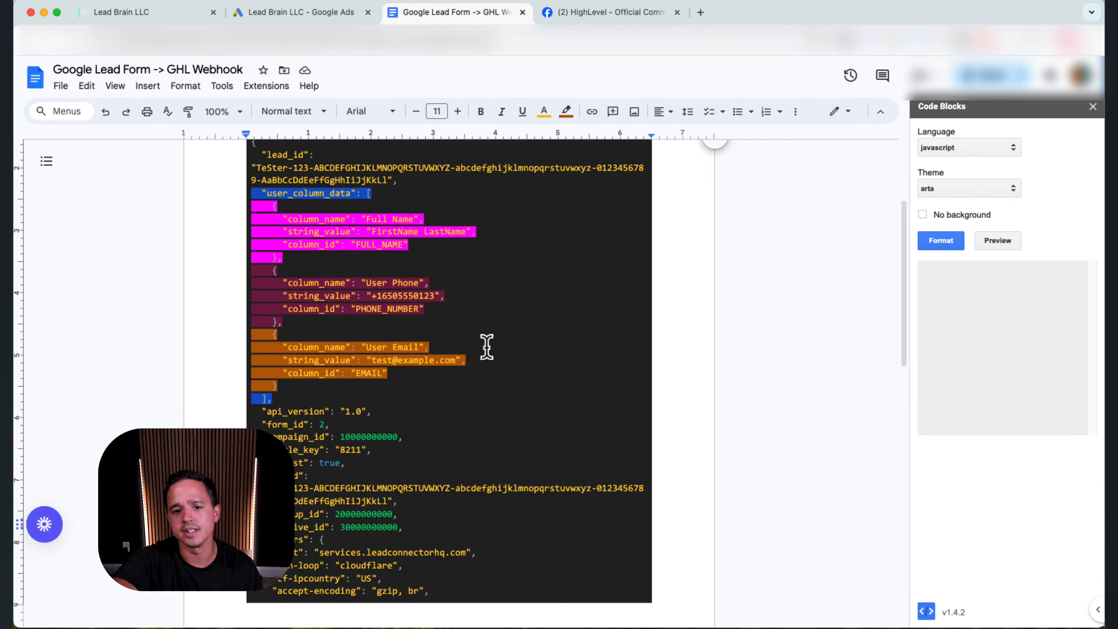
scroll(486, 346, up, 3)
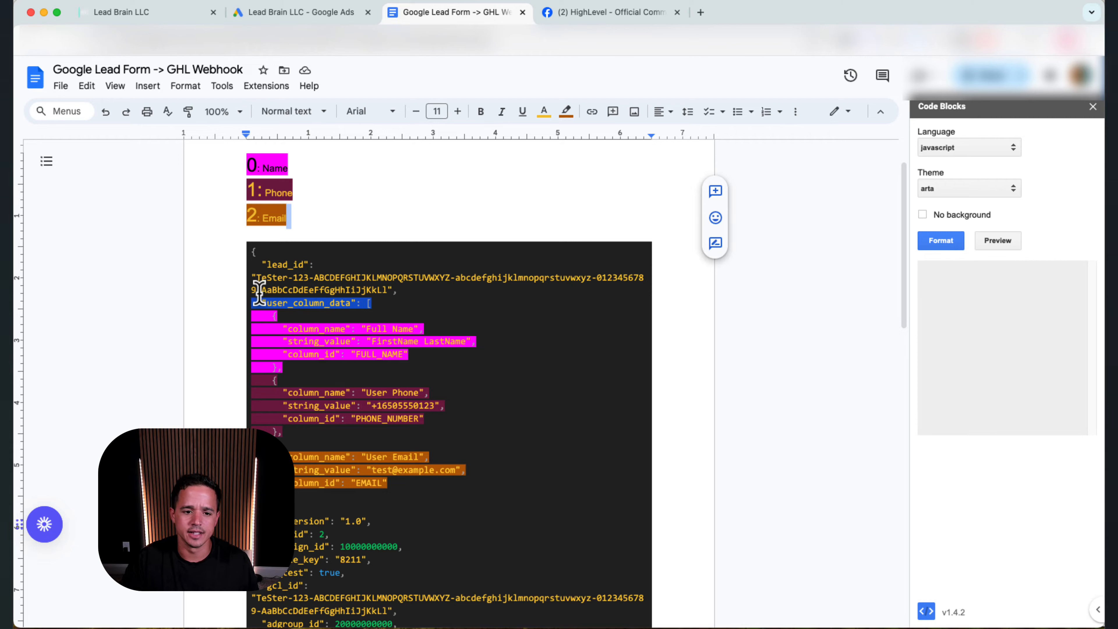
drag(251, 303, 394, 499)
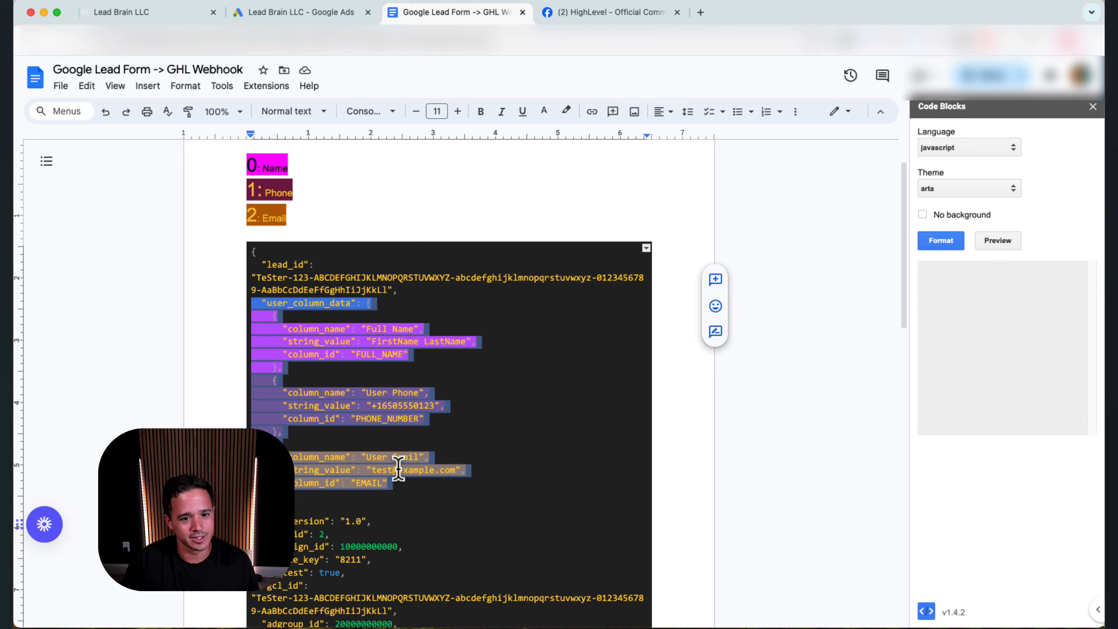
click(304, 311)
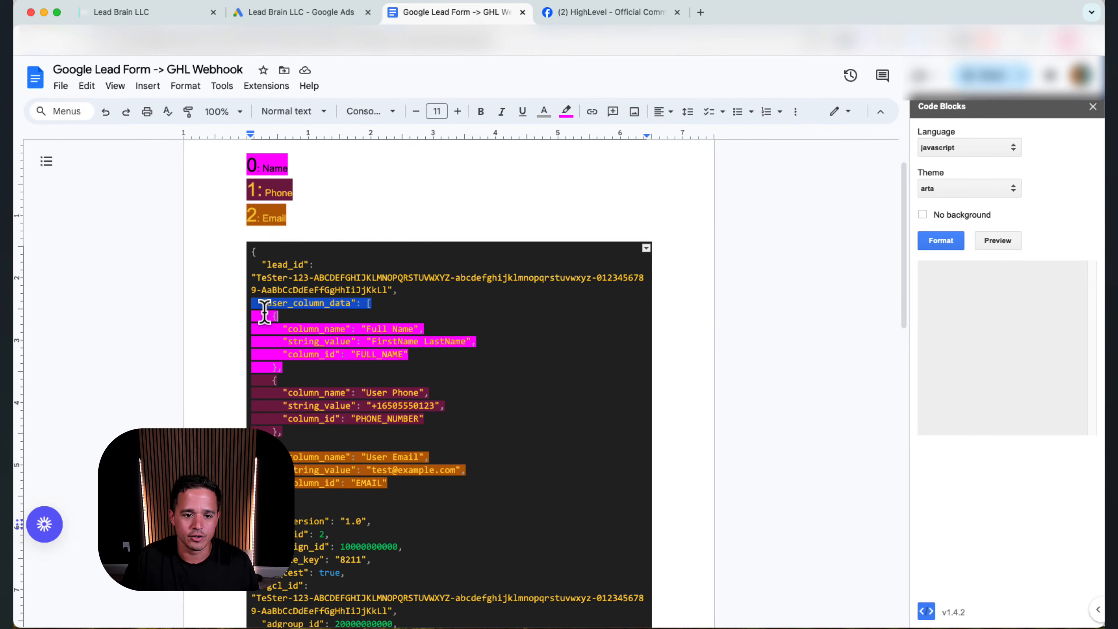
drag(251, 317, 331, 365)
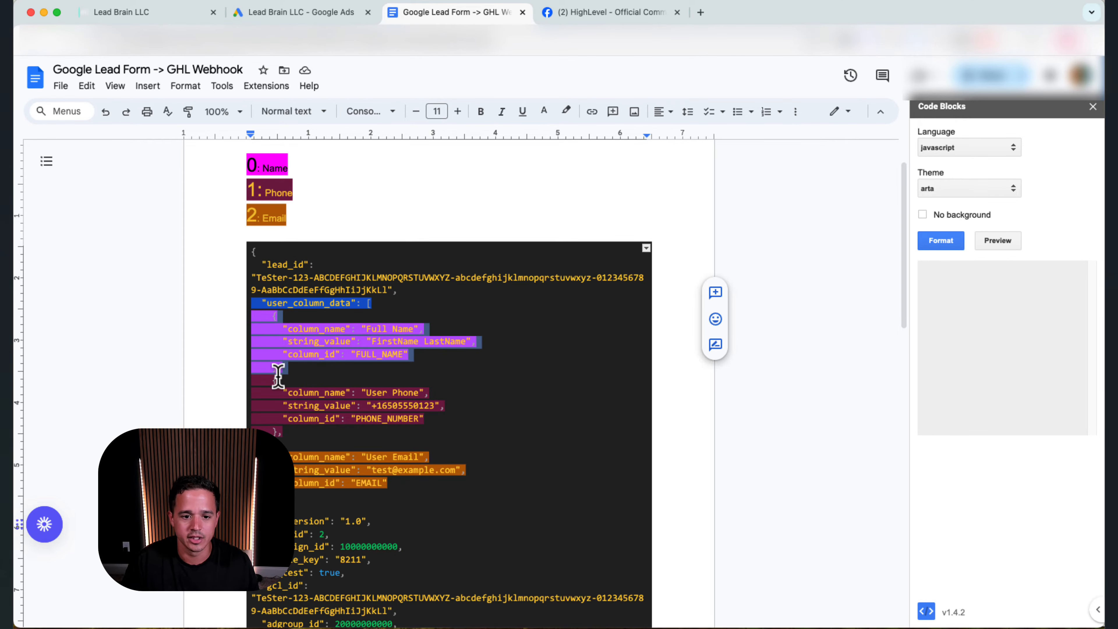
click(264, 379)
drag(254, 379, 392, 485)
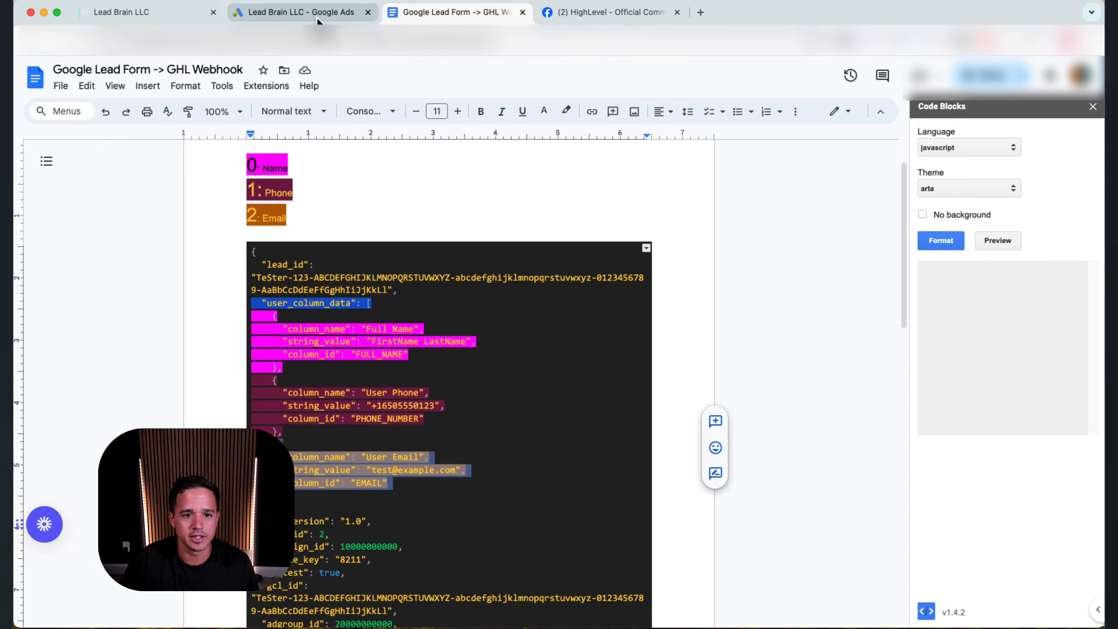
- Review the lead form's contact fields in Google Ads and match them to indexes 0 Name, 1 Phone and 2 Email in Google Docs
click(243, 17)
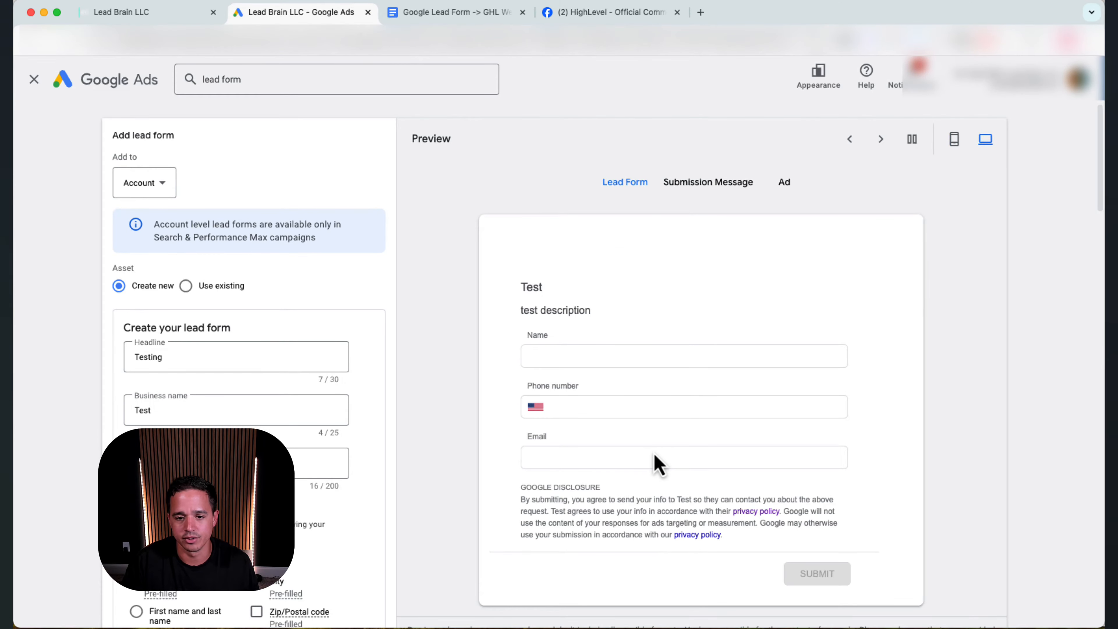
scroll(369, 200, down, 5)
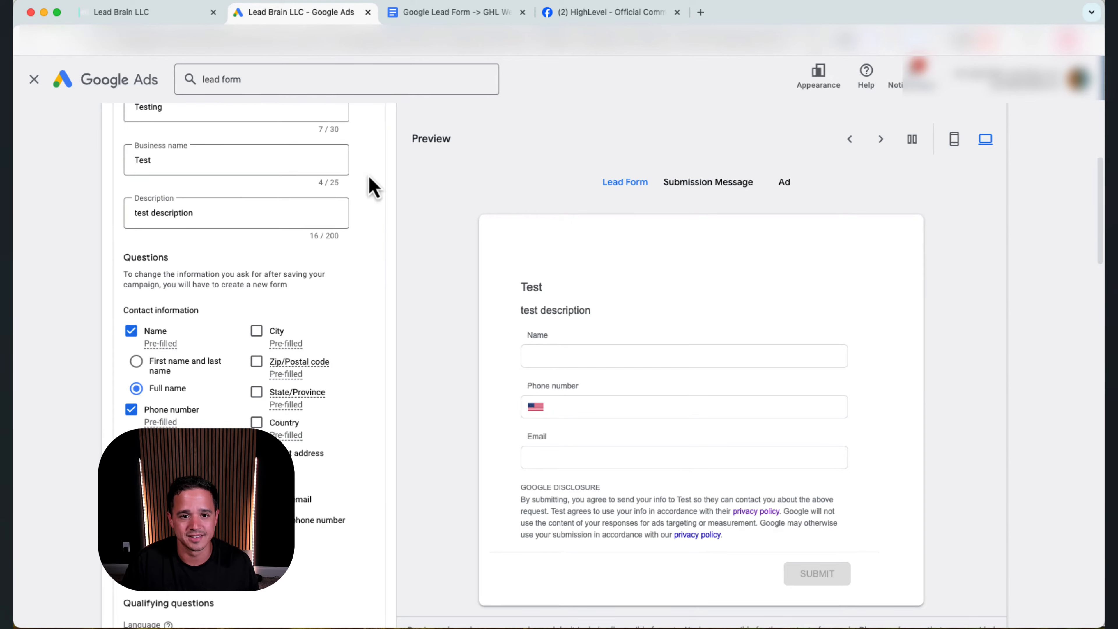
click(420, 18)
scroll(321, 185, up, 2)
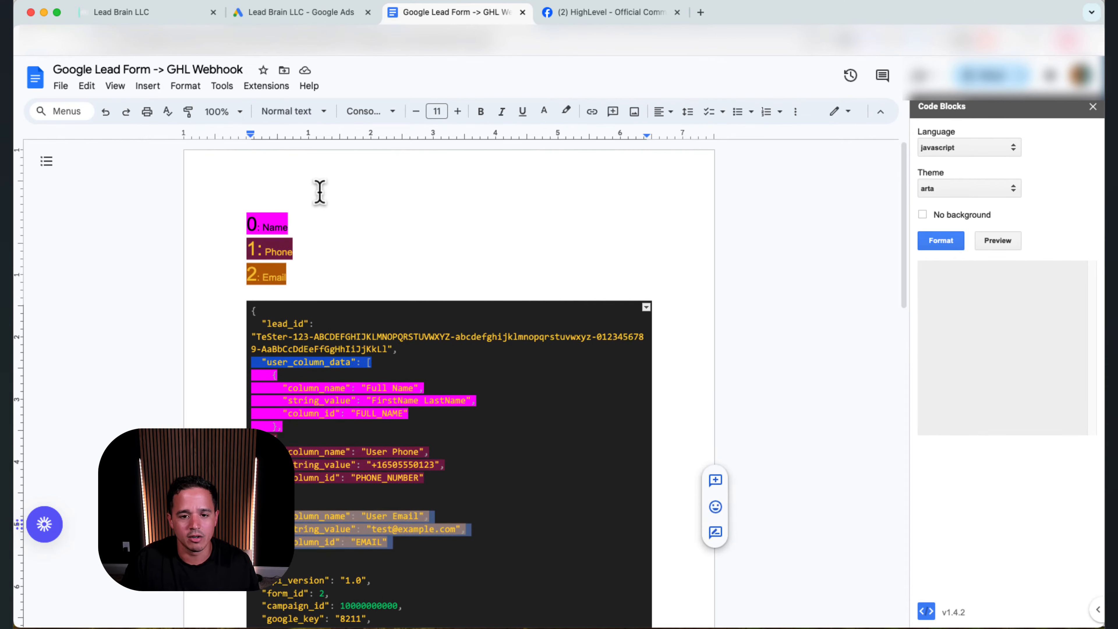
drag(250, 224, 289, 225)
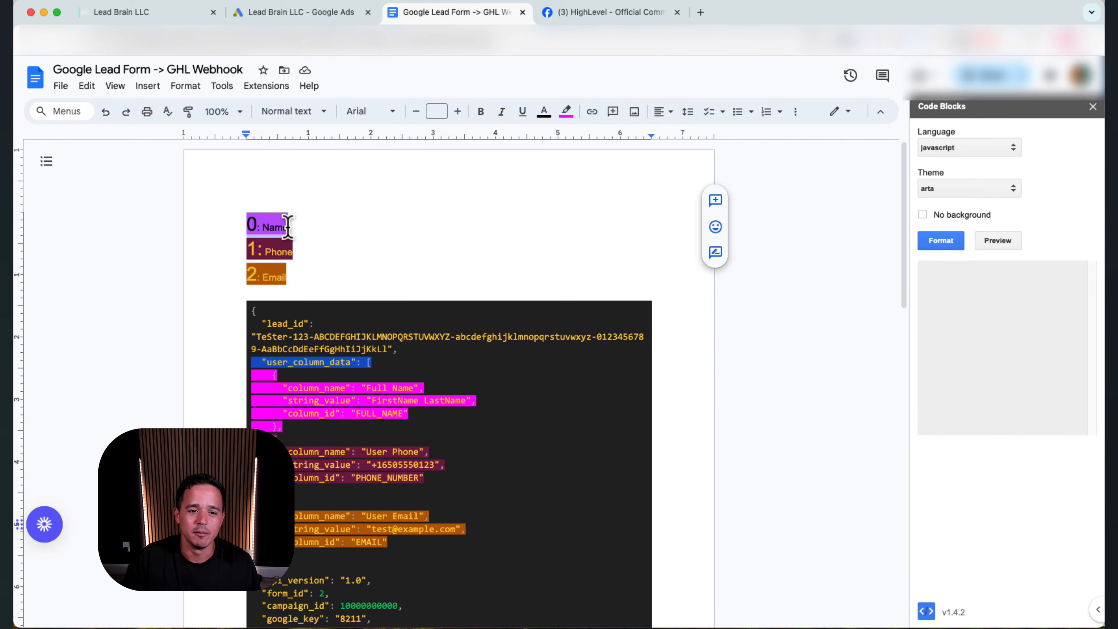
click(275, 226)
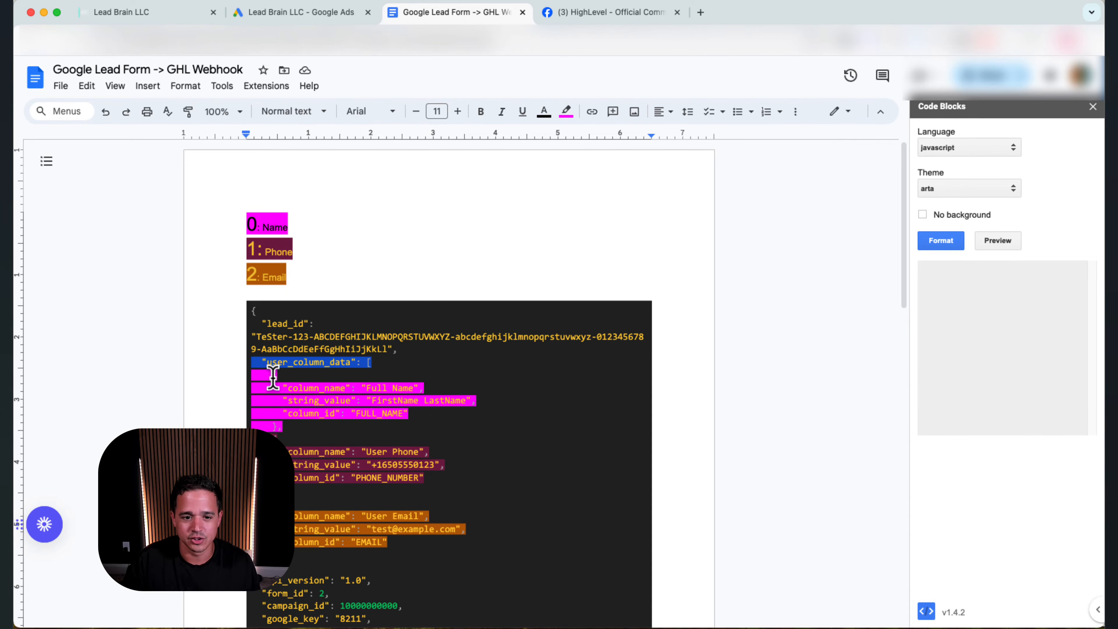
drag(251, 373, 299, 424)
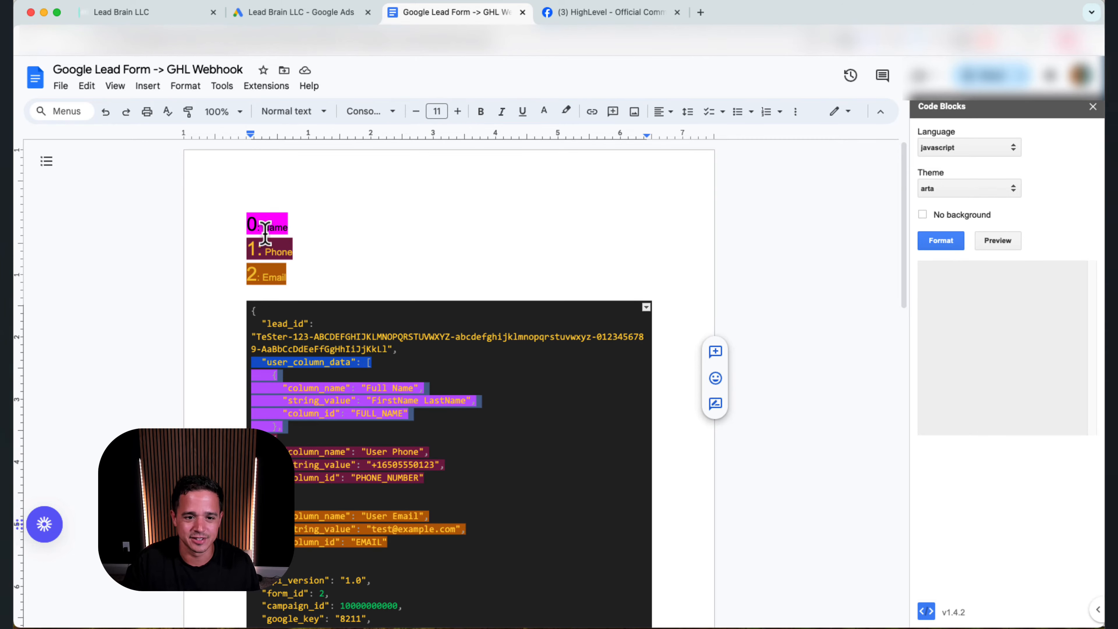
drag(290, 435, 299, 487)
click(258, 274)
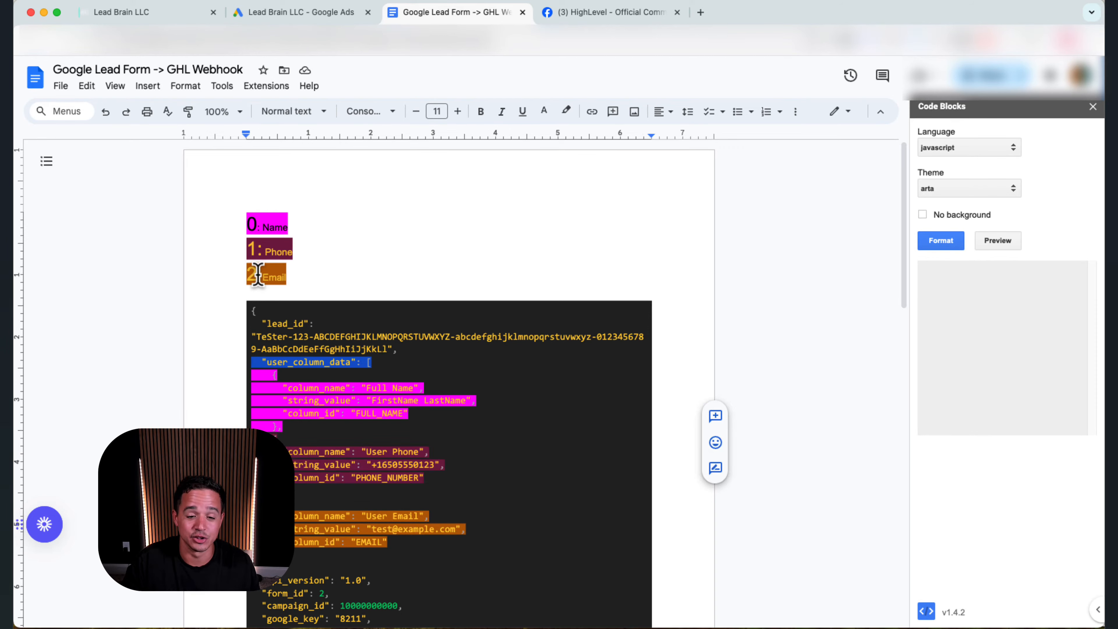
- Examine the User Email entry inside the user_column_data array of the sample payload
drag(253, 503, 278, 555)
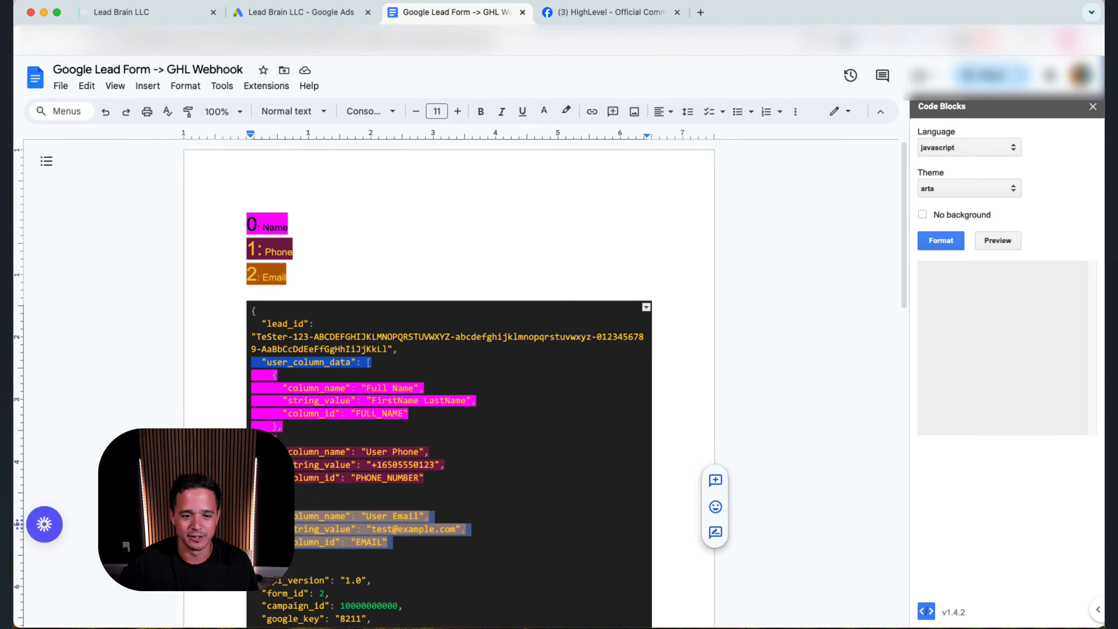
click(293, 389)
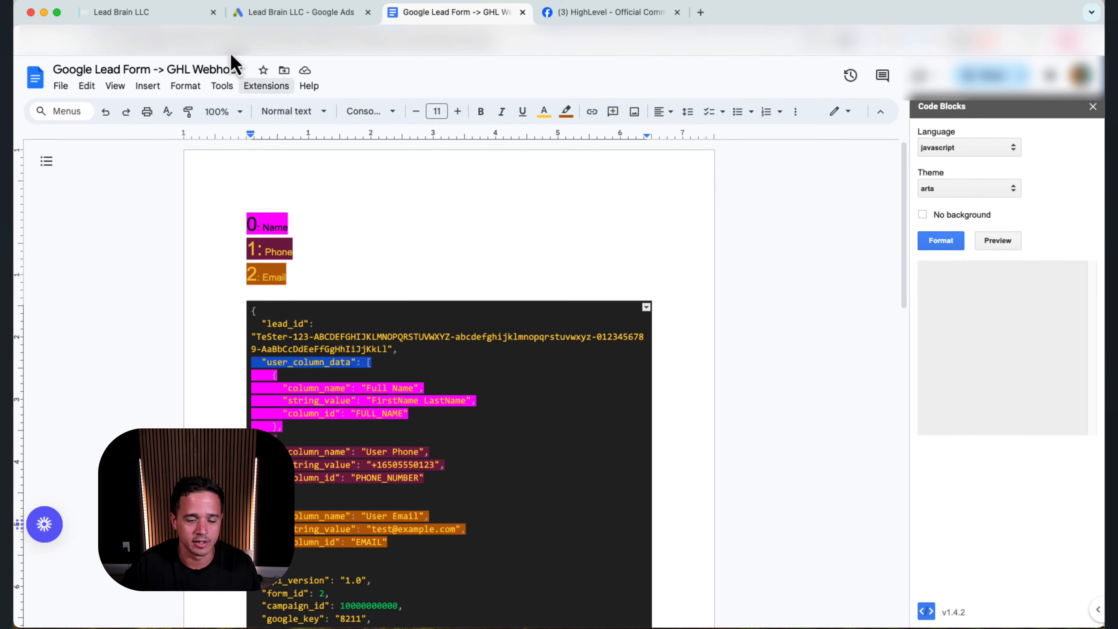
- Switch to HighLevel, save the Inbound Webhook trigger and delete the Create Contact action from the workflow
click(172, 13)
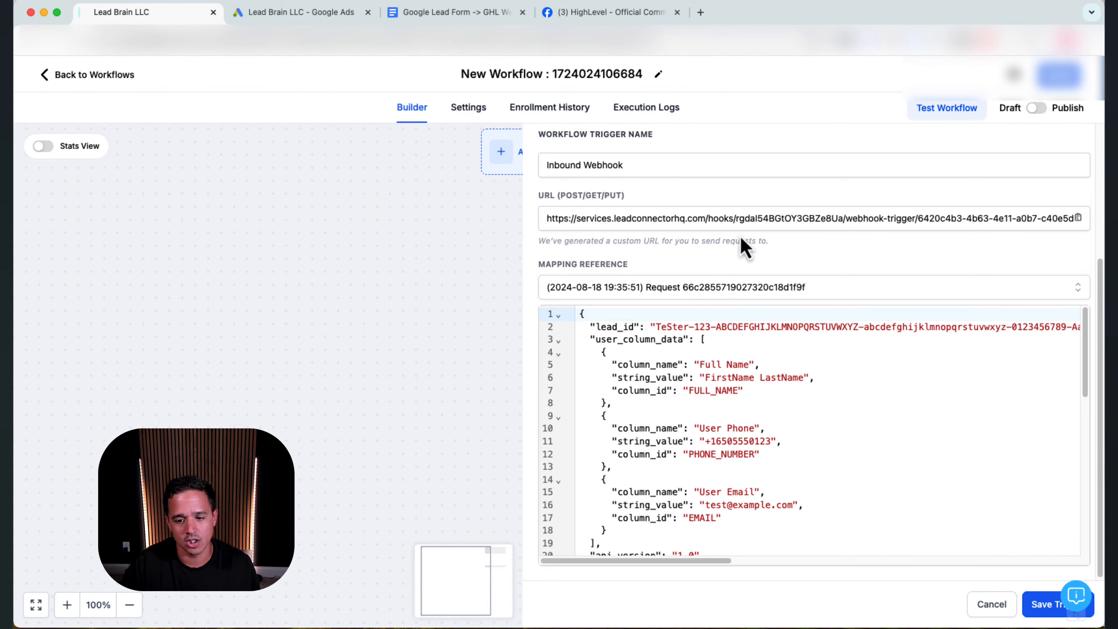
click(1043, 610)
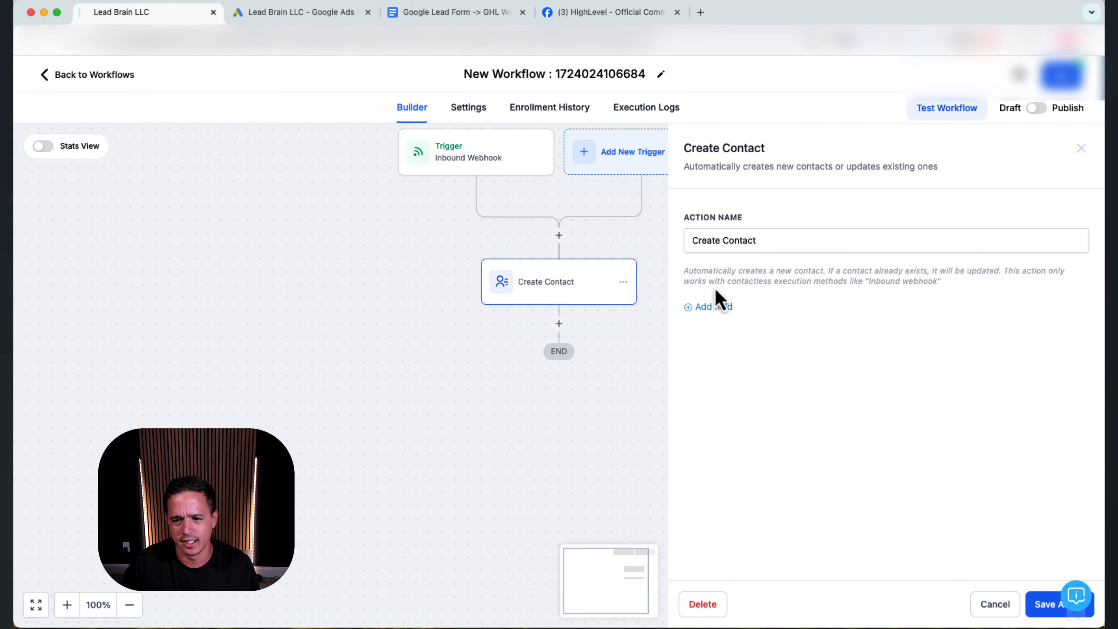
click(714, 605)
click(697, 380)
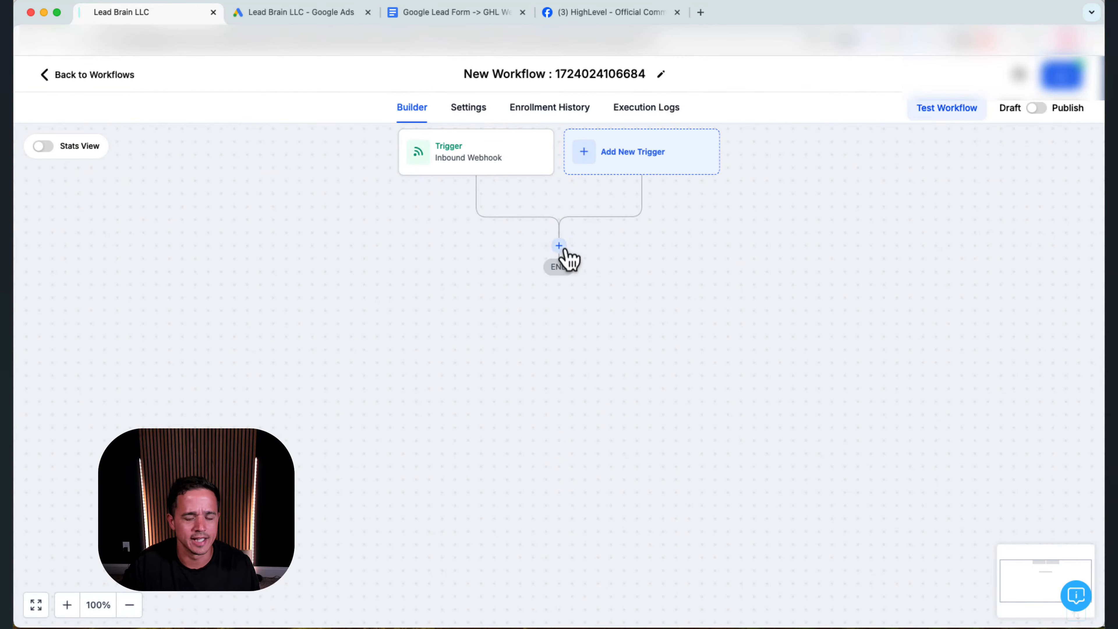
- Add an Array Functions action below the Inbound Webhook trigger and name it "Name"
click(559, 245)
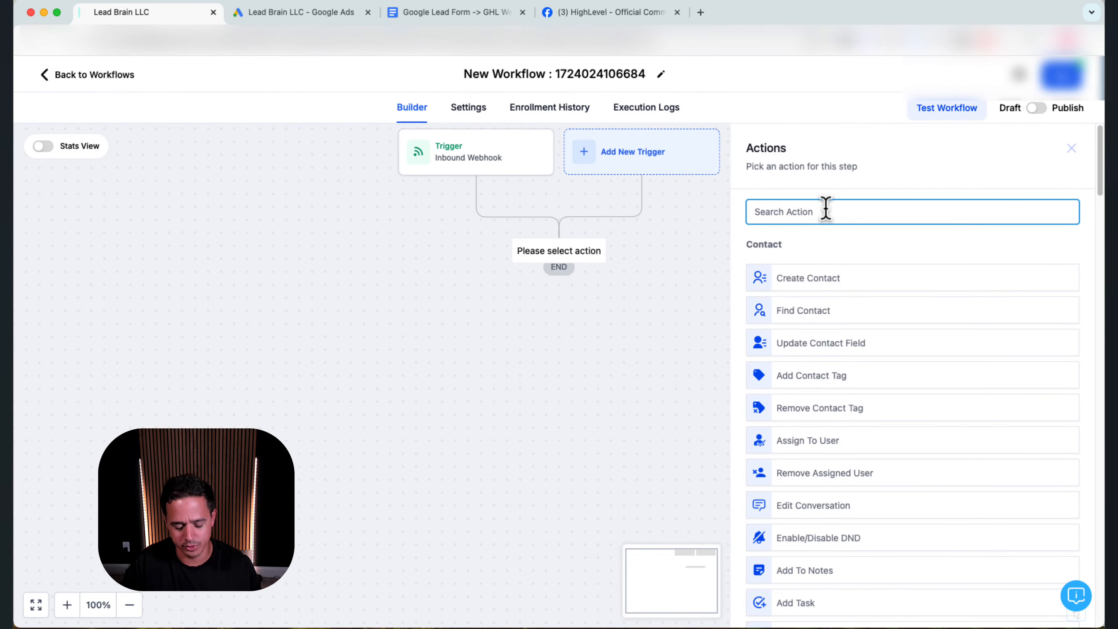
text(arr)
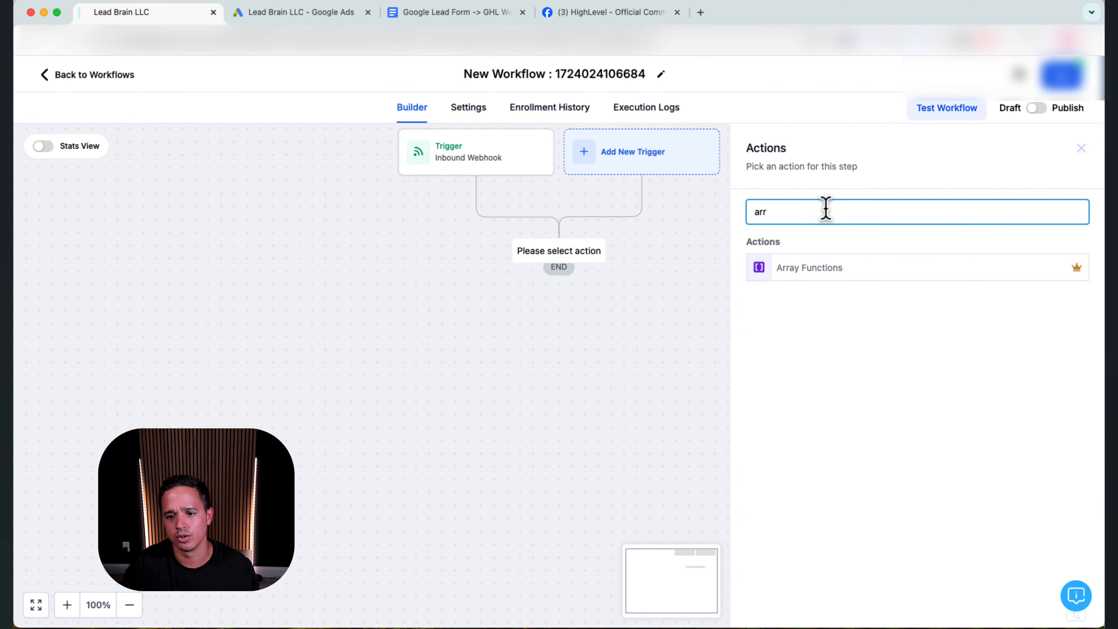
click(860, 270)
double_click(816, 291)
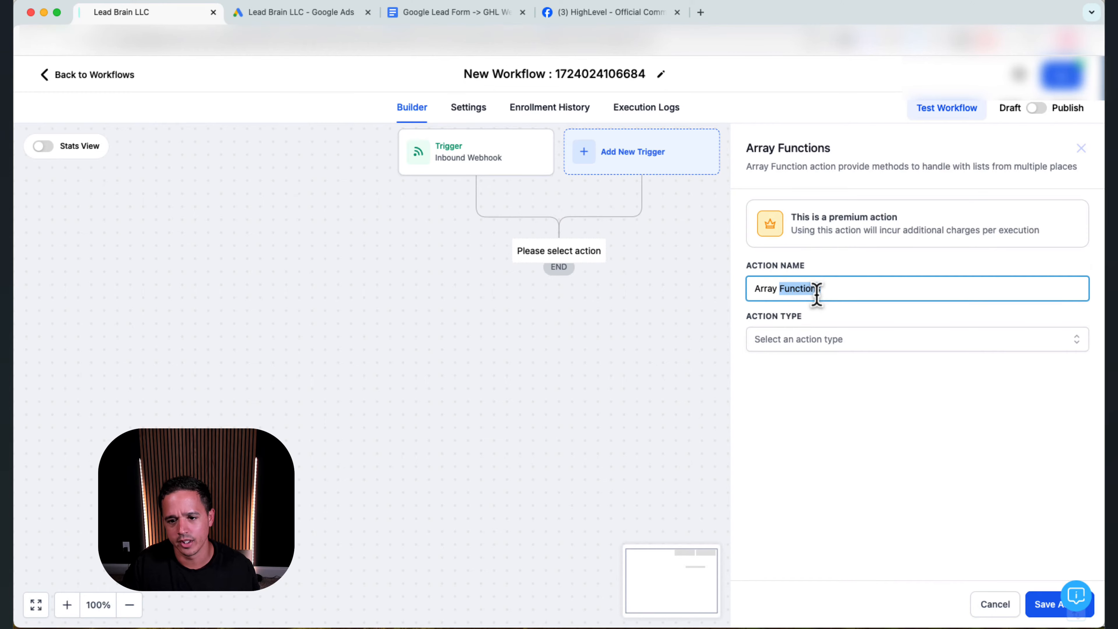
text(Name)
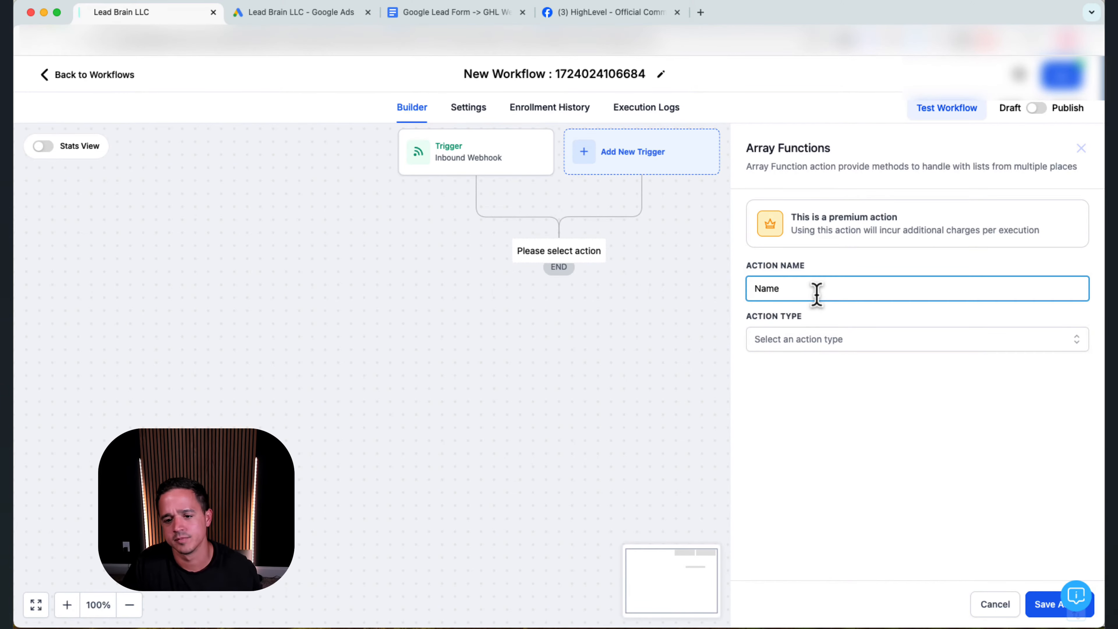
- Set the Name action to Find by index on the webhook trigger's user_column_data field with index 0
click(822, 342)
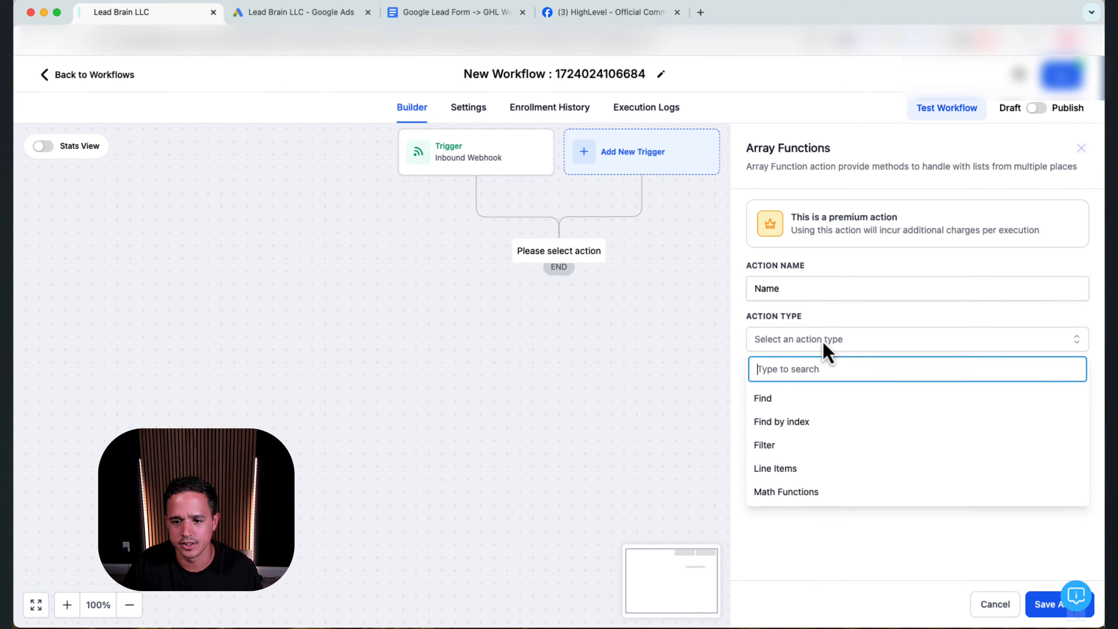
click(803, 423)
click(806, 412)
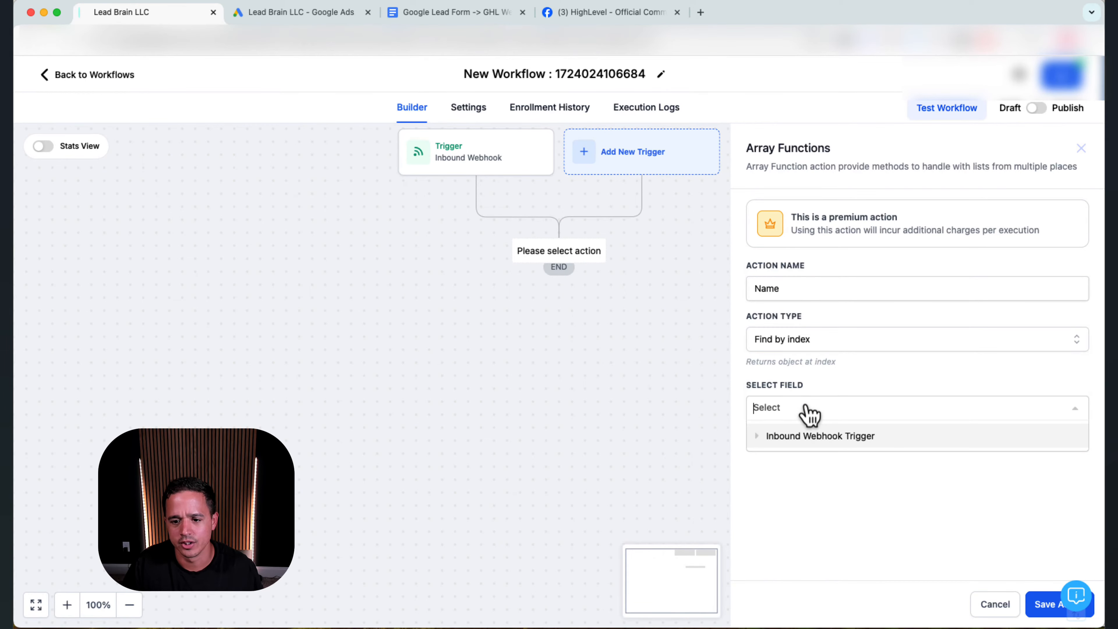
click(804, 435)
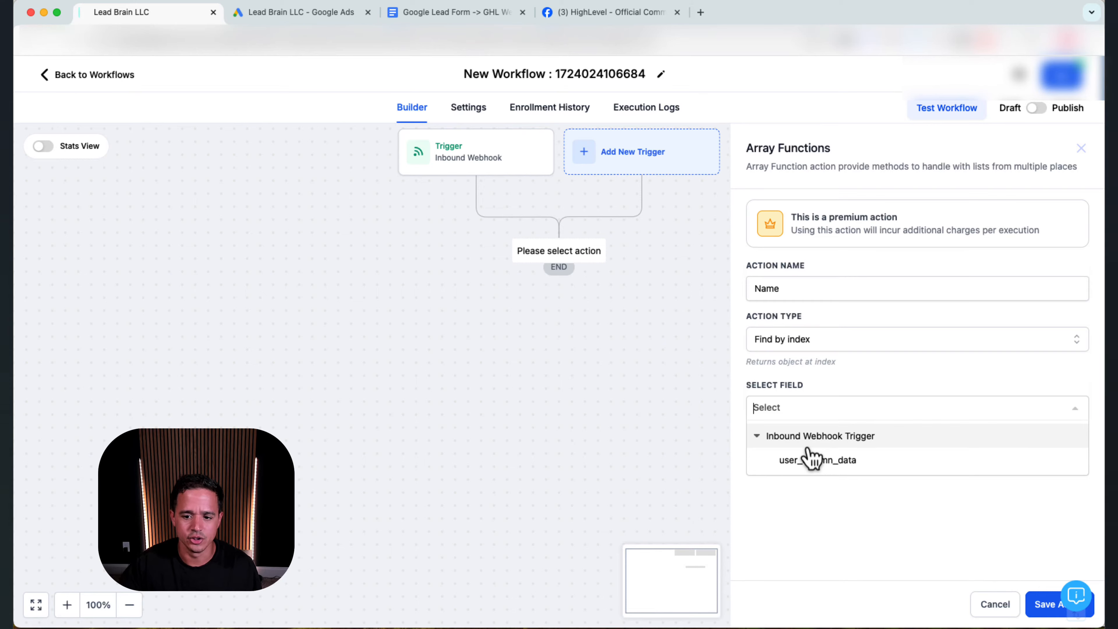
click(811, 460)
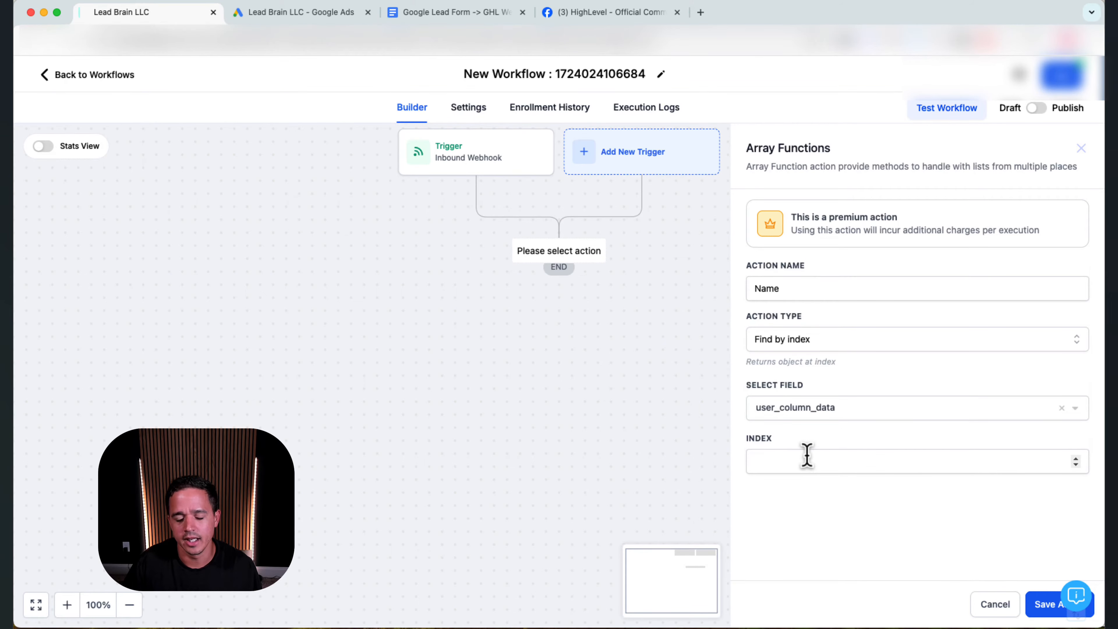
click(805, 460)
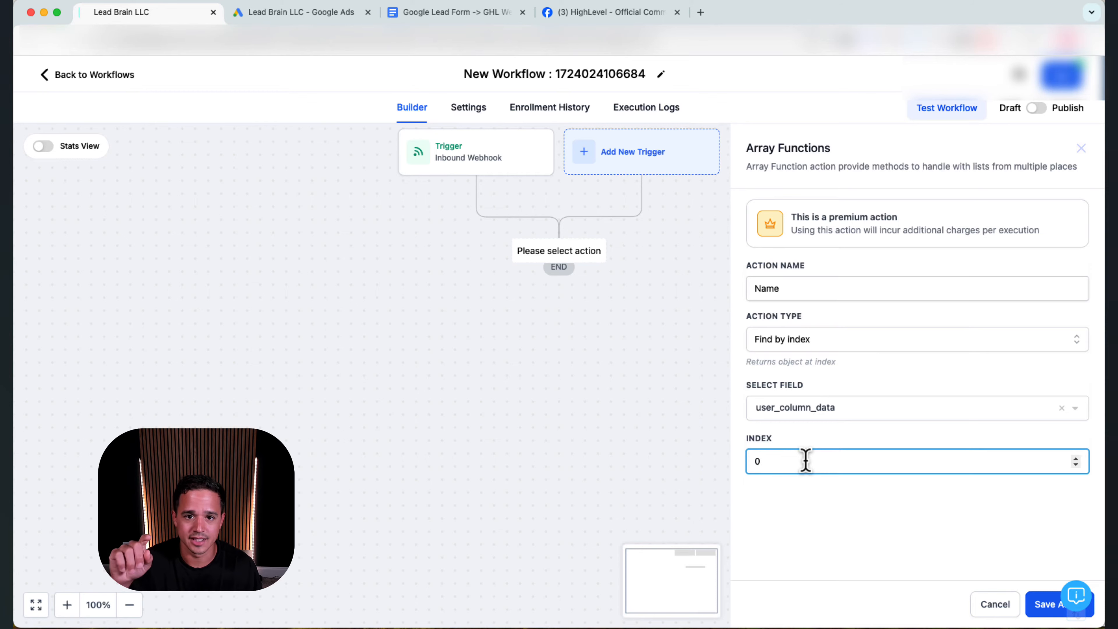
- Switch to the Google Docs file and examine the Full Name block at index 0 of user_column_data
click(510, 13)
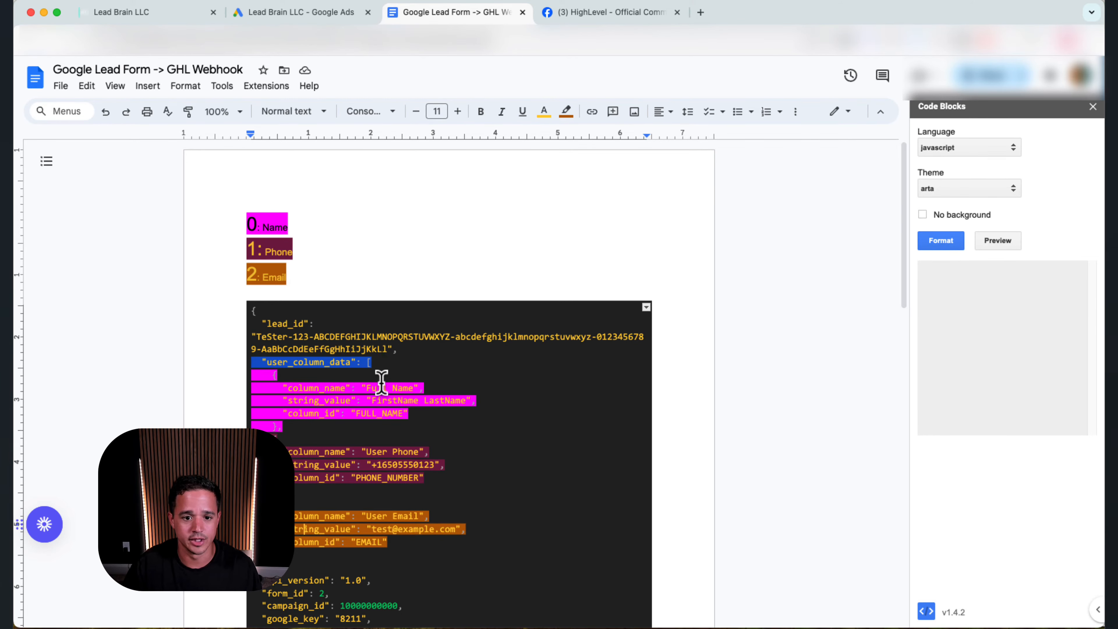
drag(269, 377, 324, 435)
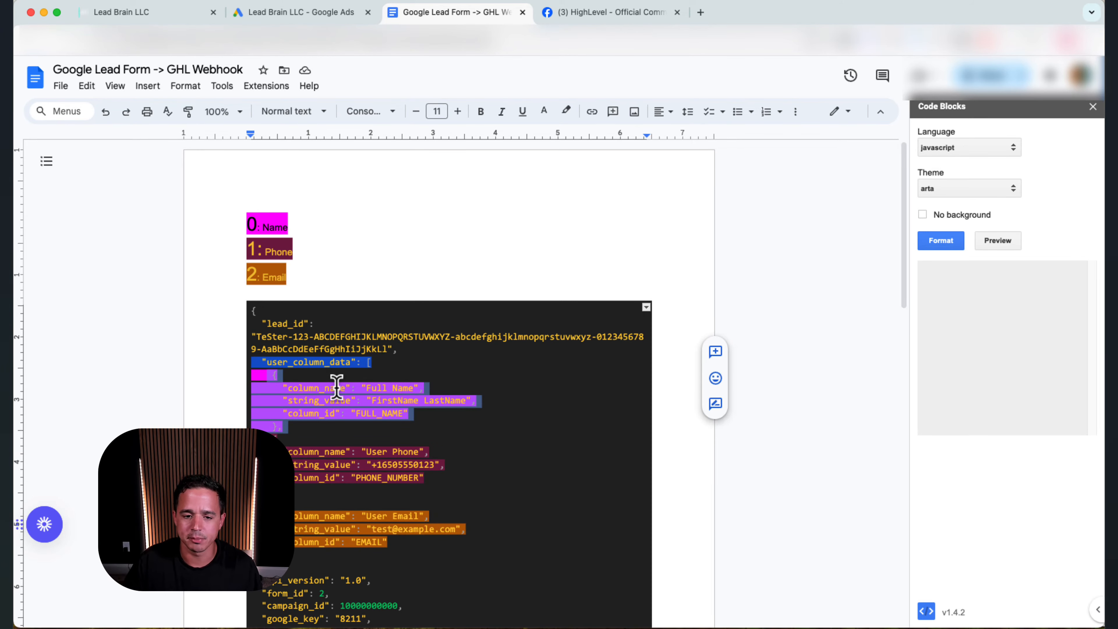
drag(307, 431, 248, 379)
- Switch back to HighLevel, check the action name and save the Name array action
click(128, 13)
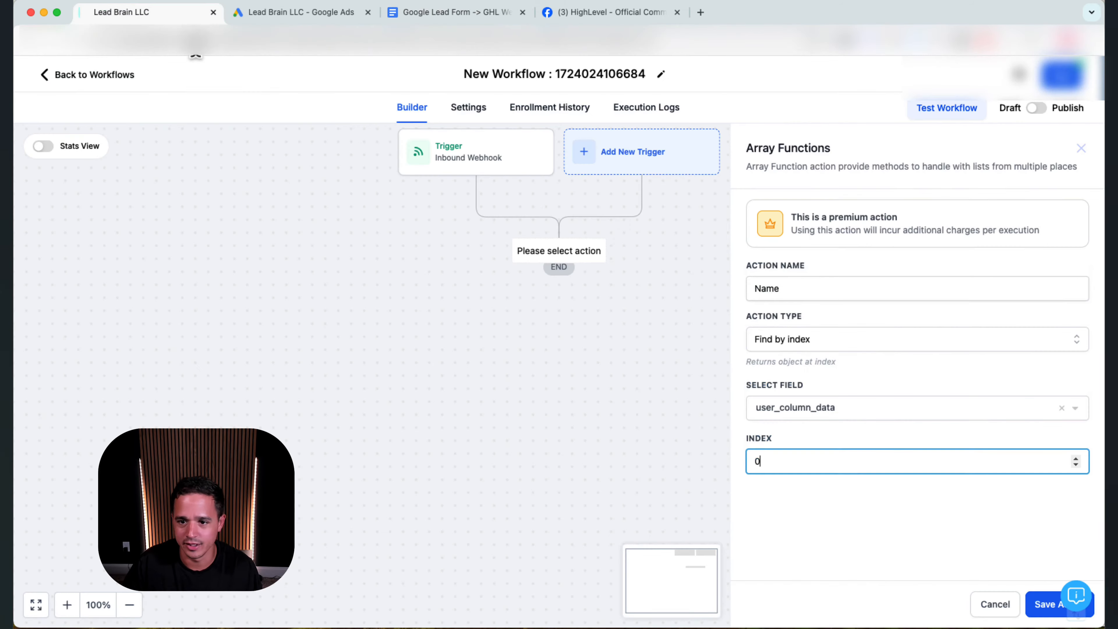
double_click(755, 289)
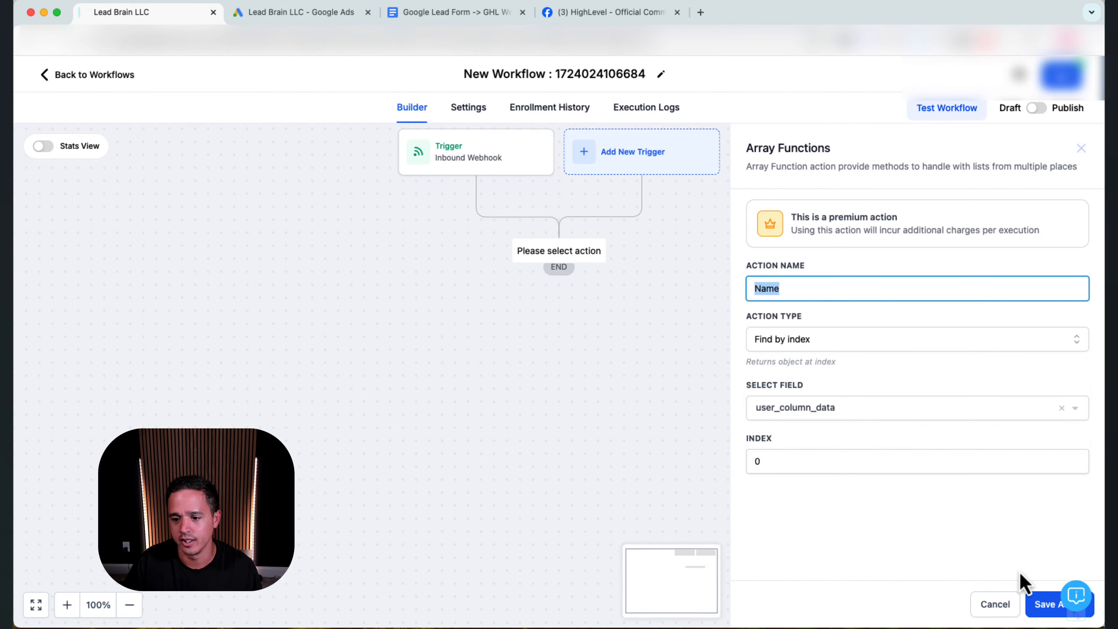
click(1041, 609)
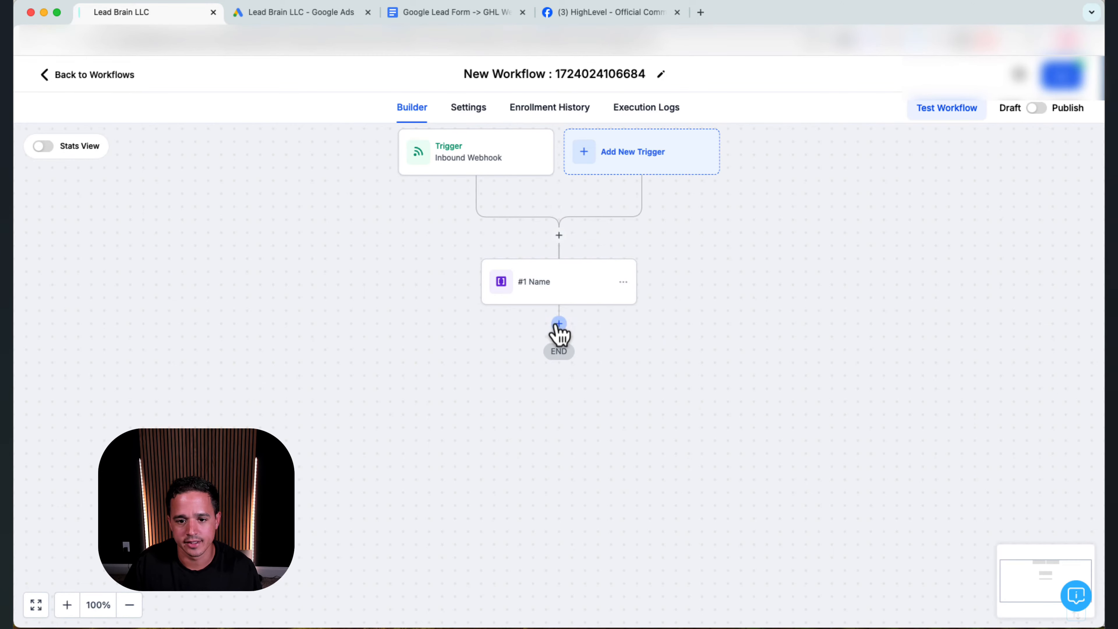
- Add an Array Functions action below the Name action and name it "Phone", checking the field order in Google Docs
click(558, 323)
text(arra)
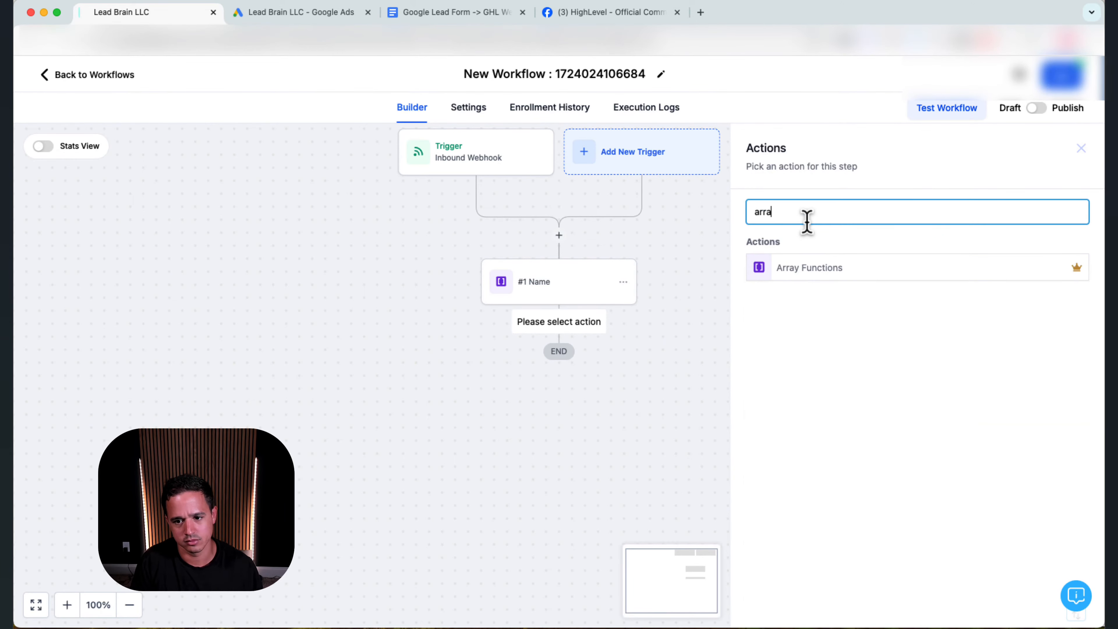
click(892, 267)
double_click(807, 284)
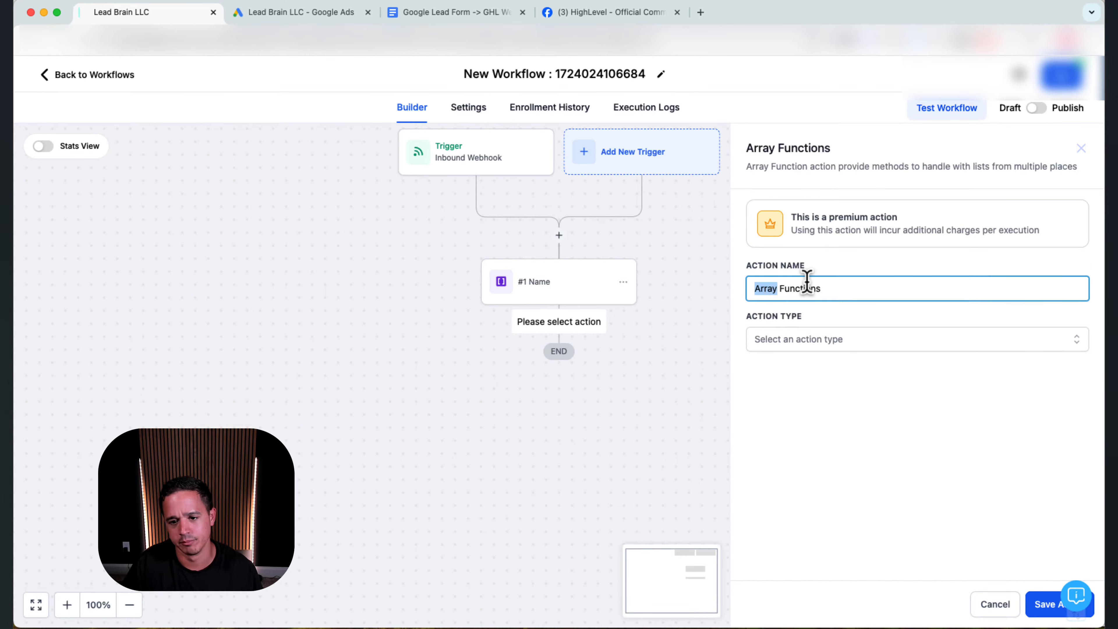
text(E=)
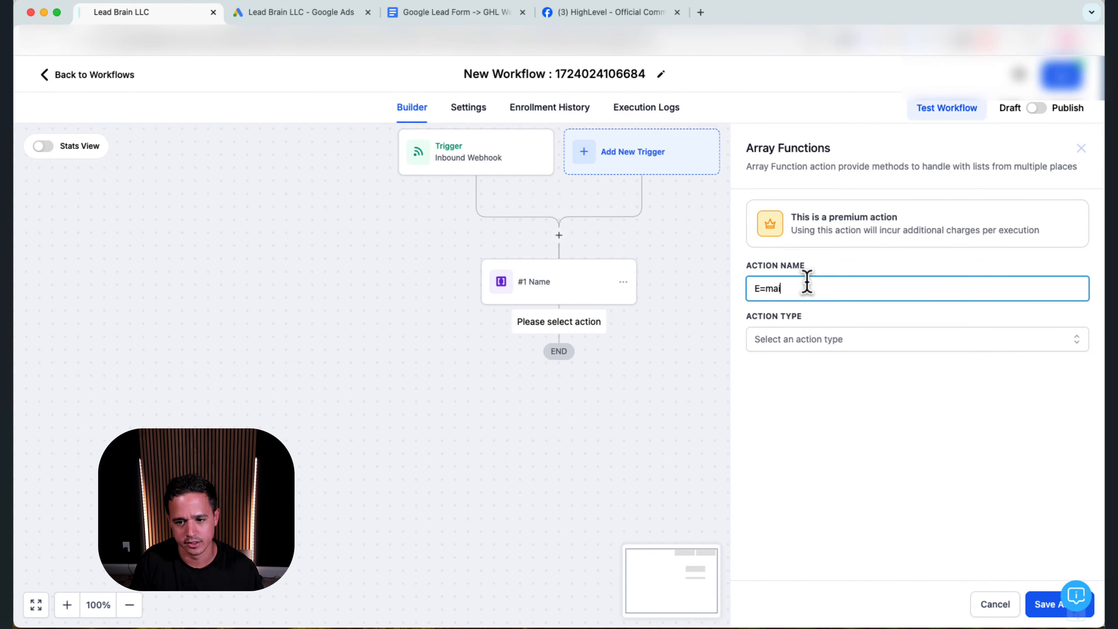
click(457, 12)
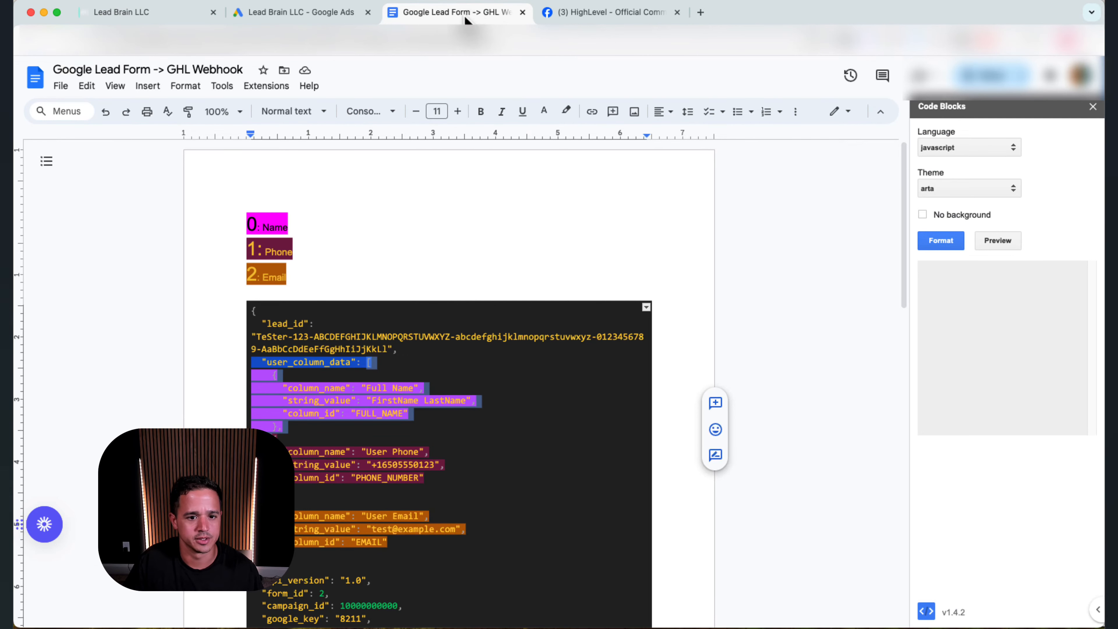
click(205, 18)
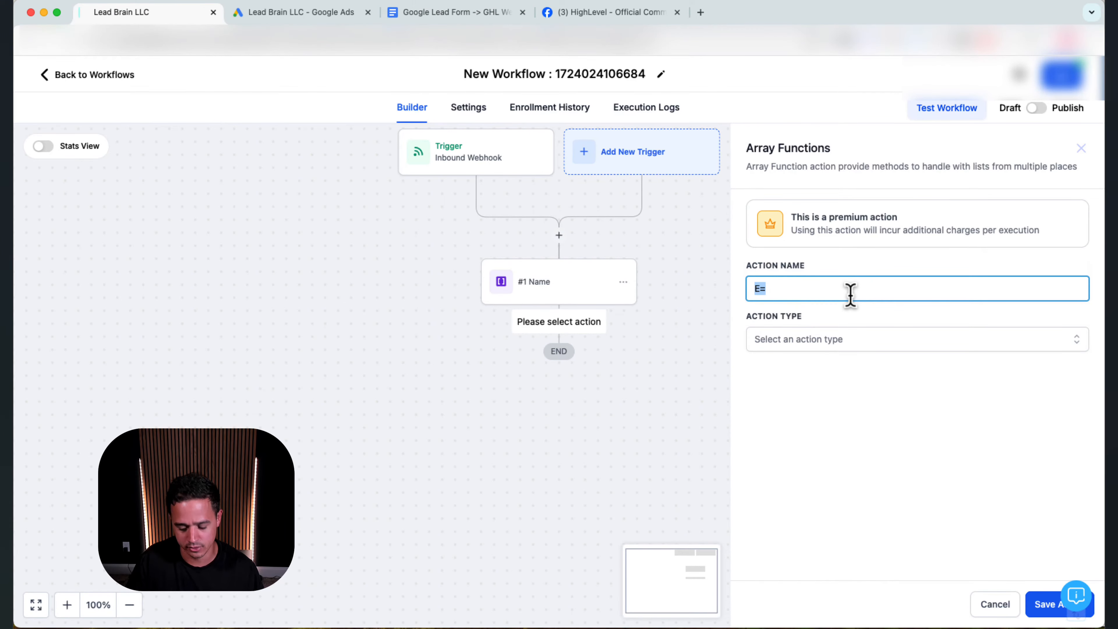
text(hone)
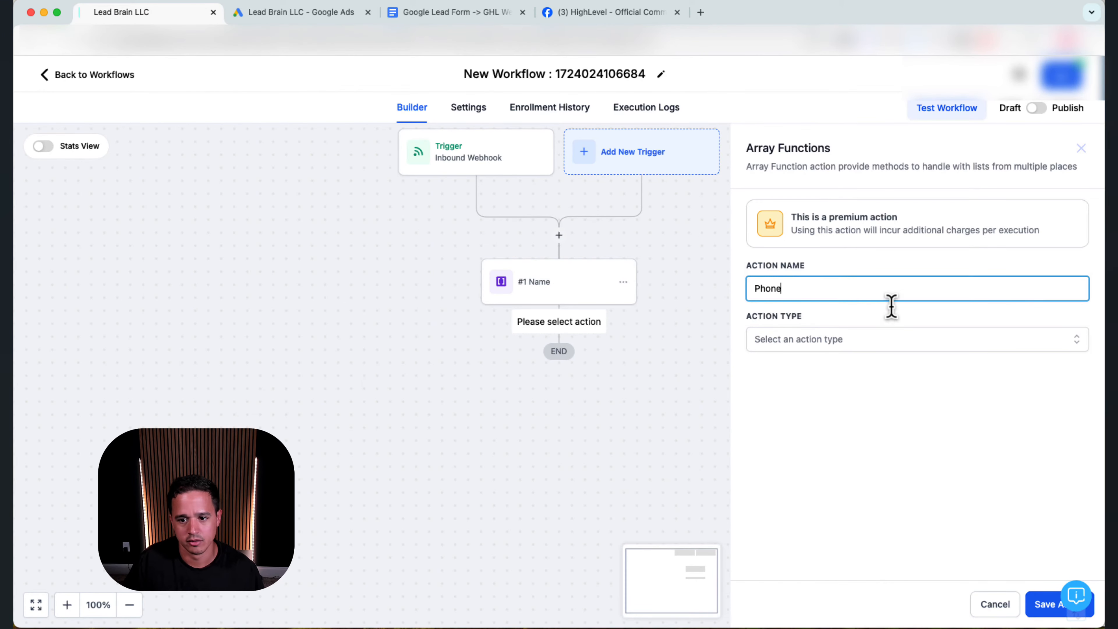
- Set the Phone action to Find by index on the webhook trigger's user_column_data field with index 1
click(953, 346)
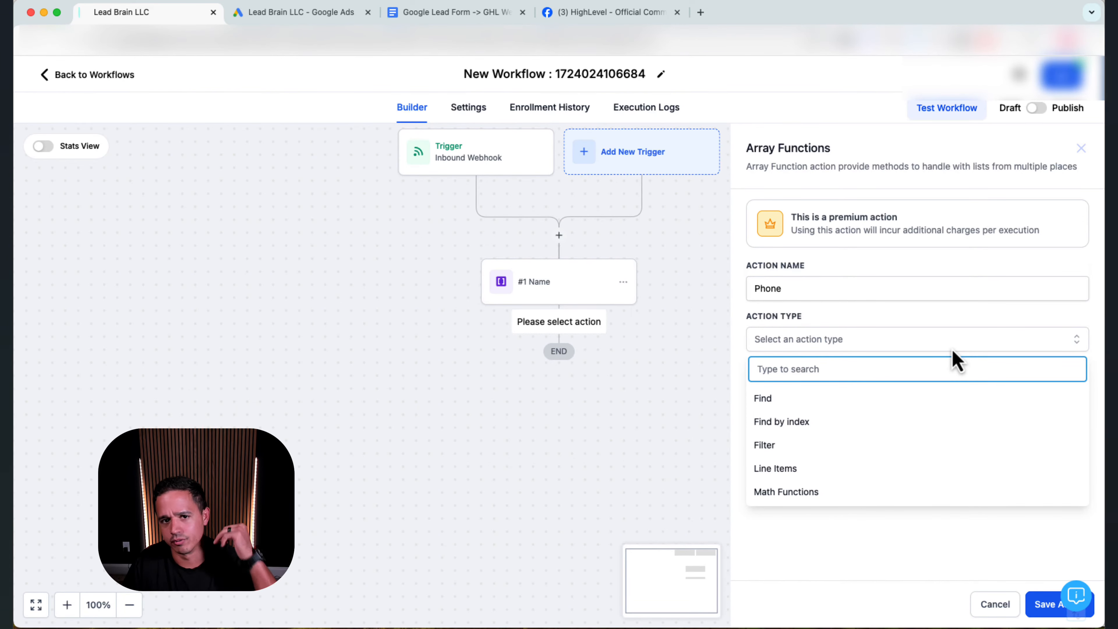
click(821, 421)
click(818, 411)
click(825, 435)
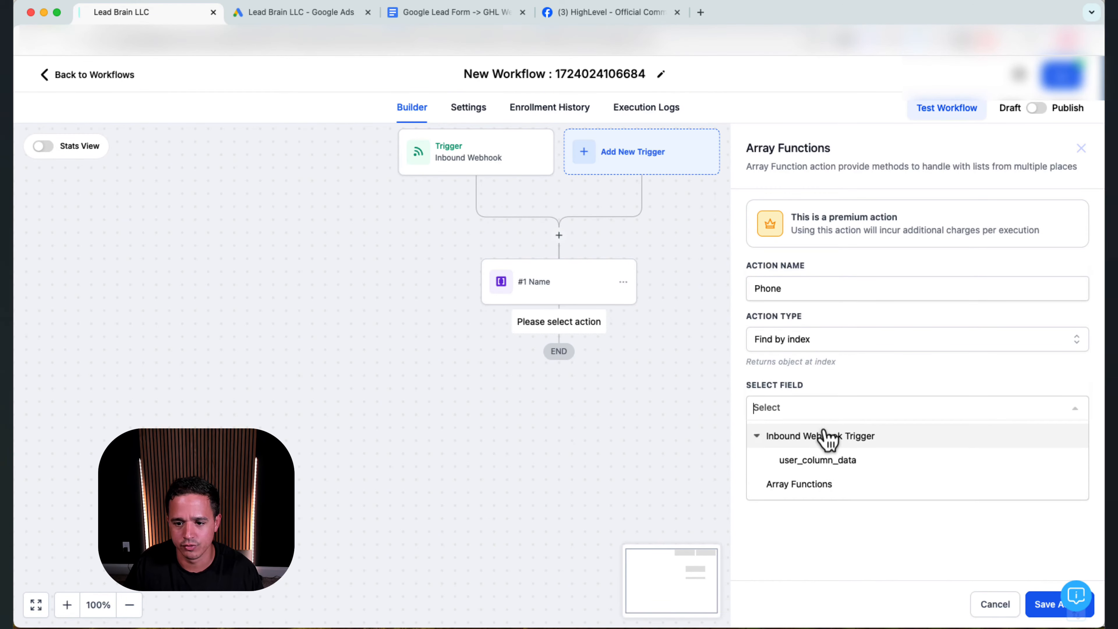
click(827, 461)
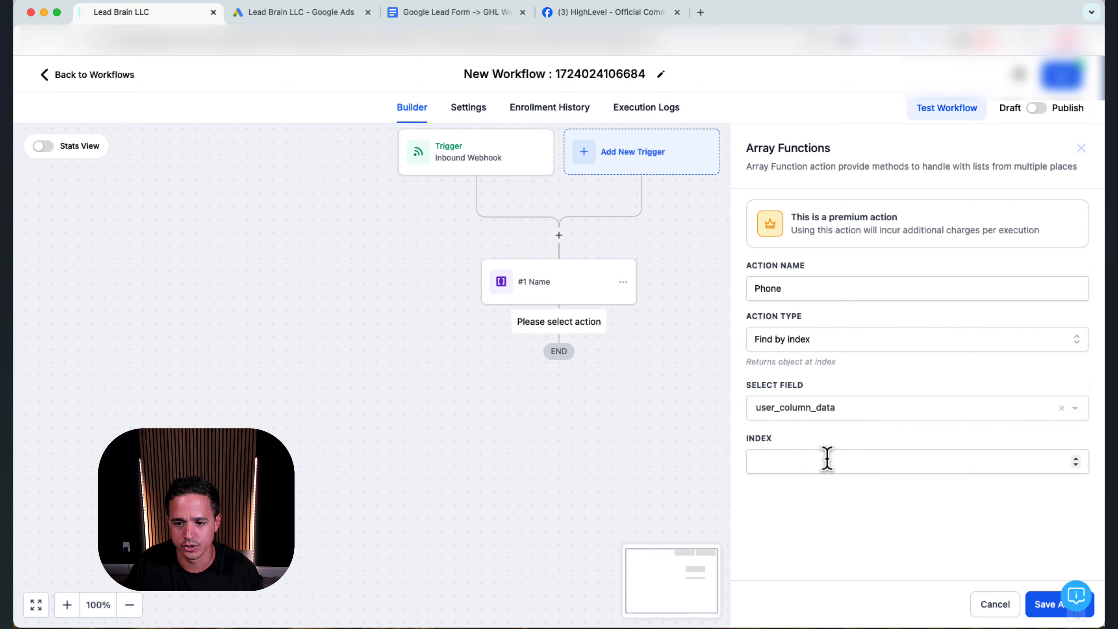
click(818, 461)
text(1)
- Check the phone index in the Google Docs file, return to HighLevel and save the Phone action
click(506, 10)
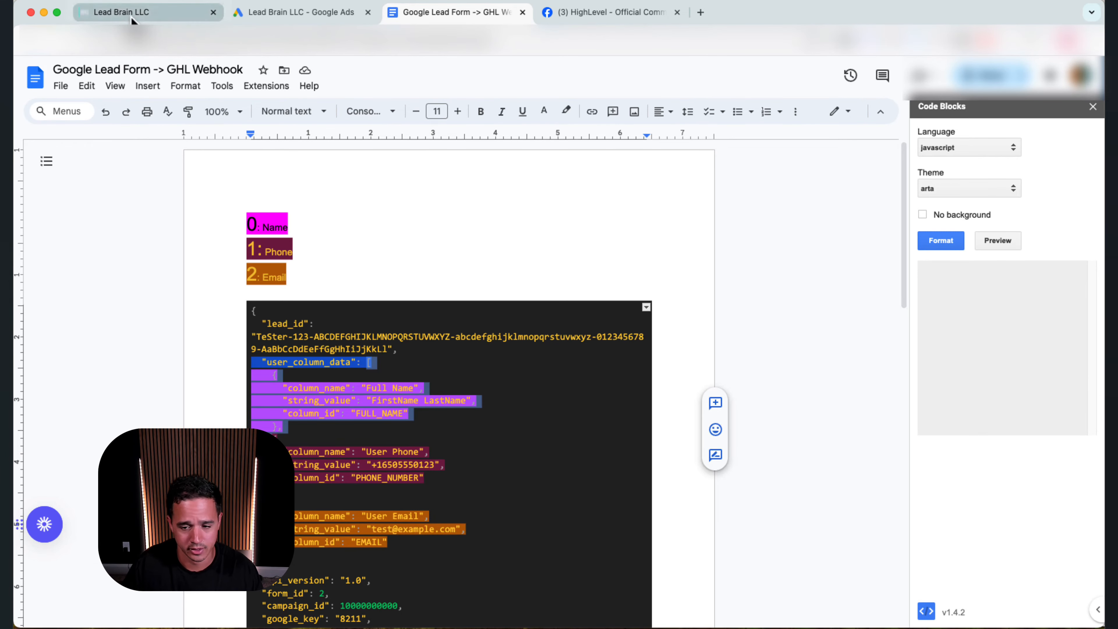
click(115, 12)
click(1033, 616)
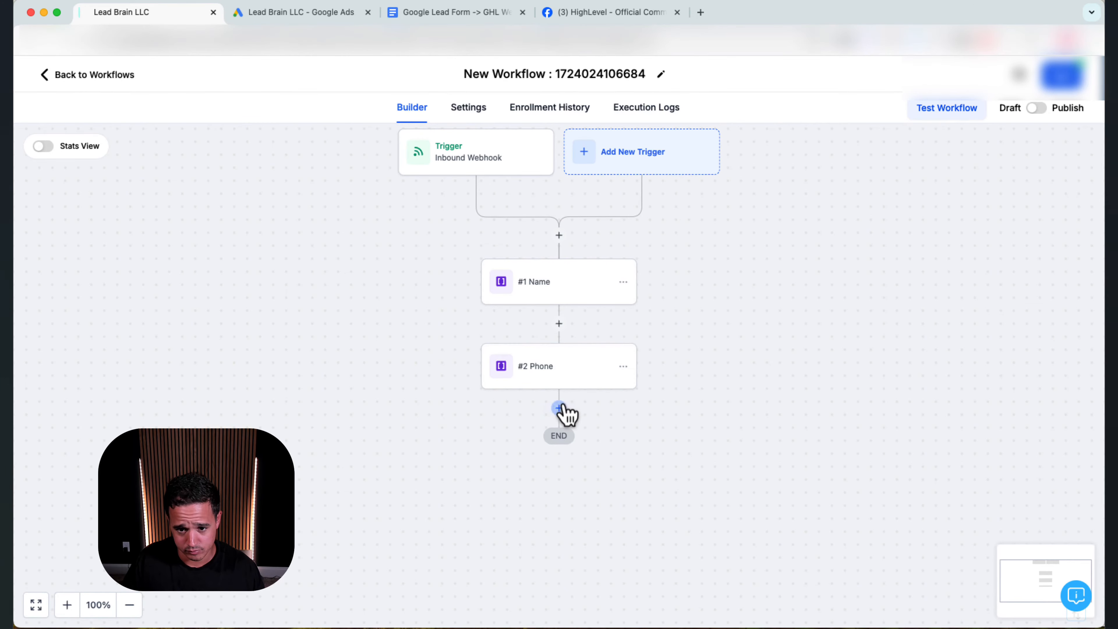
- Add an Array Functions action below the Phone action and name it "Email"
click(558, 406)
text(array)
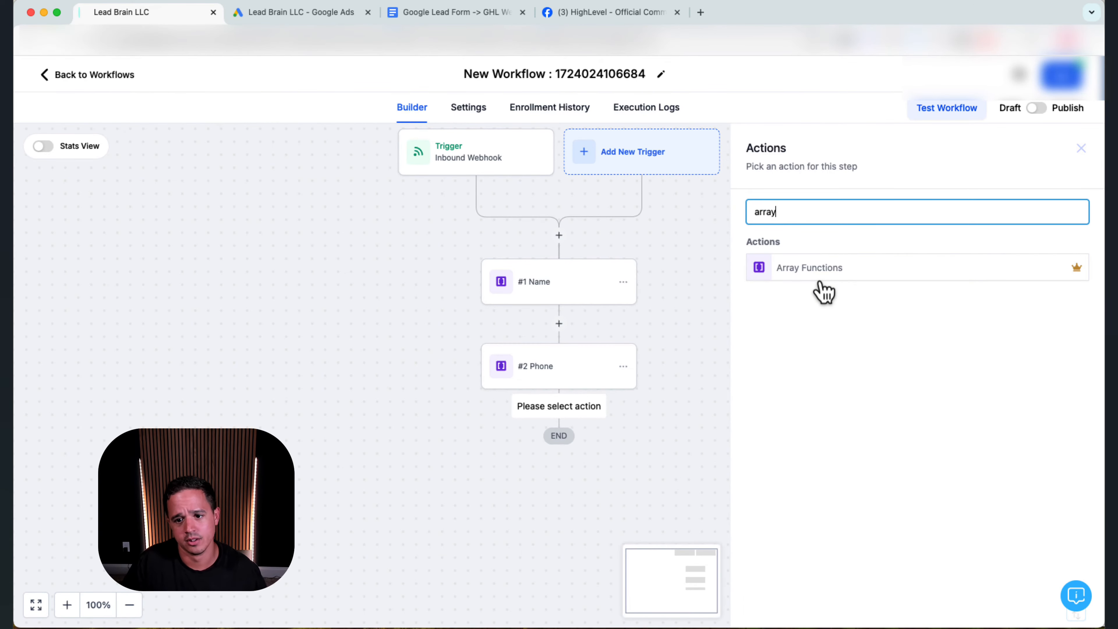
click(880, 275)
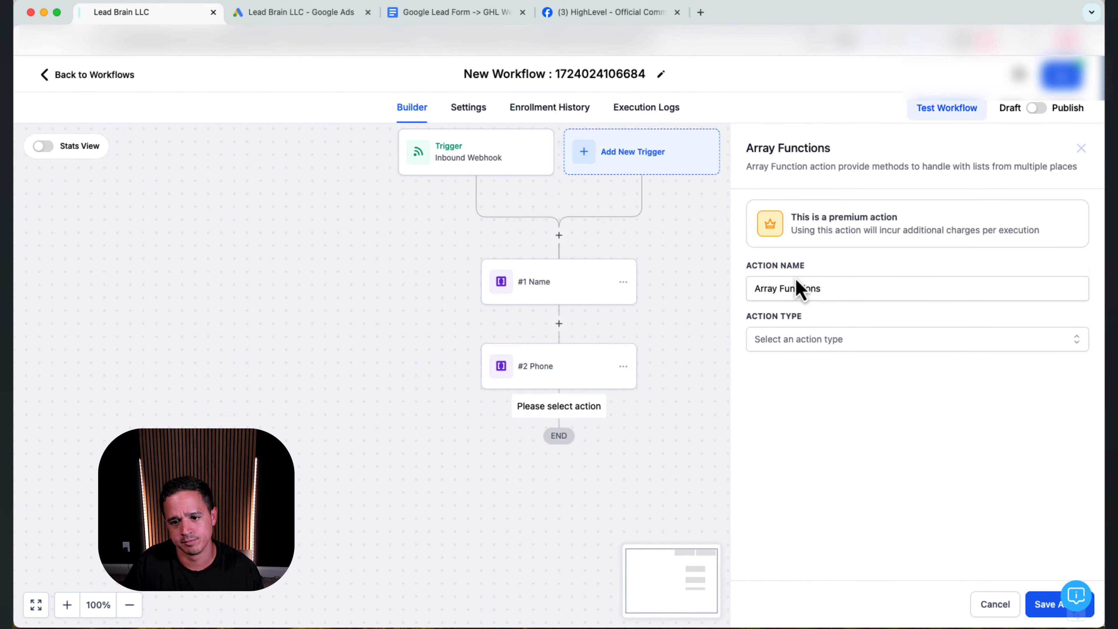
triple_click(817, 289)
text(Email)
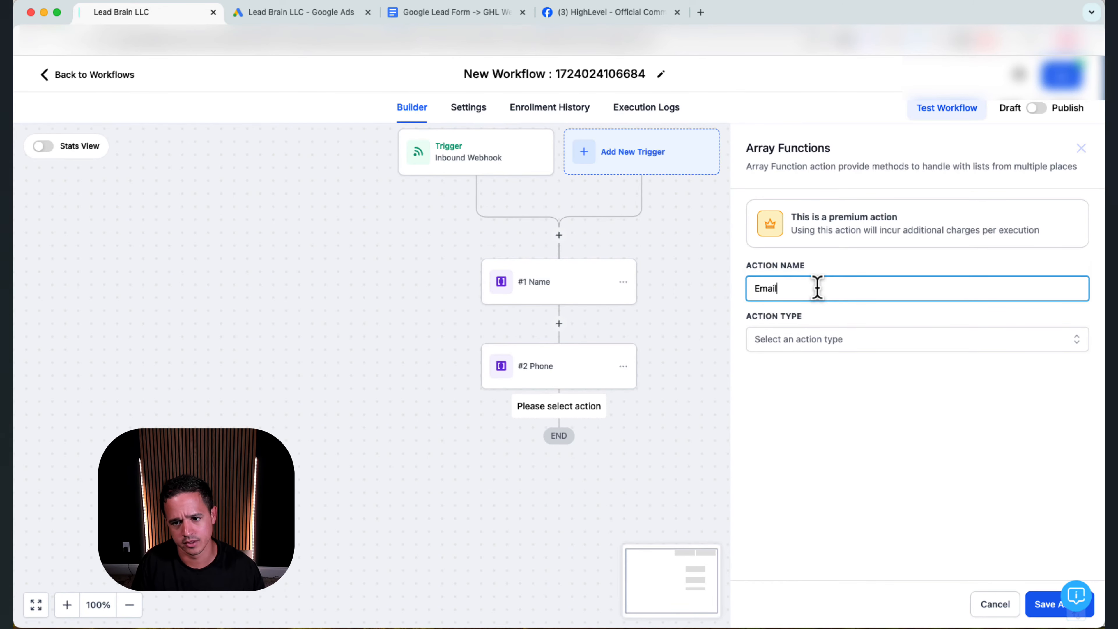
- Set the Email action to Find by index on the inbound webhook trigger's user_column_data field
click(992, 341)
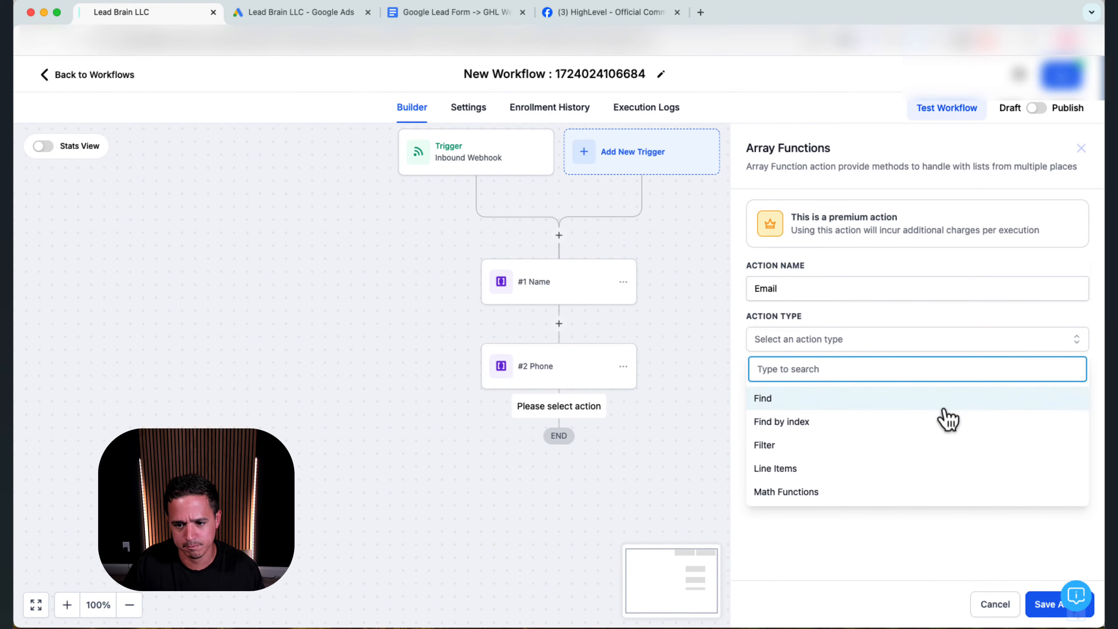
click(929, 421)
click(897, 410)
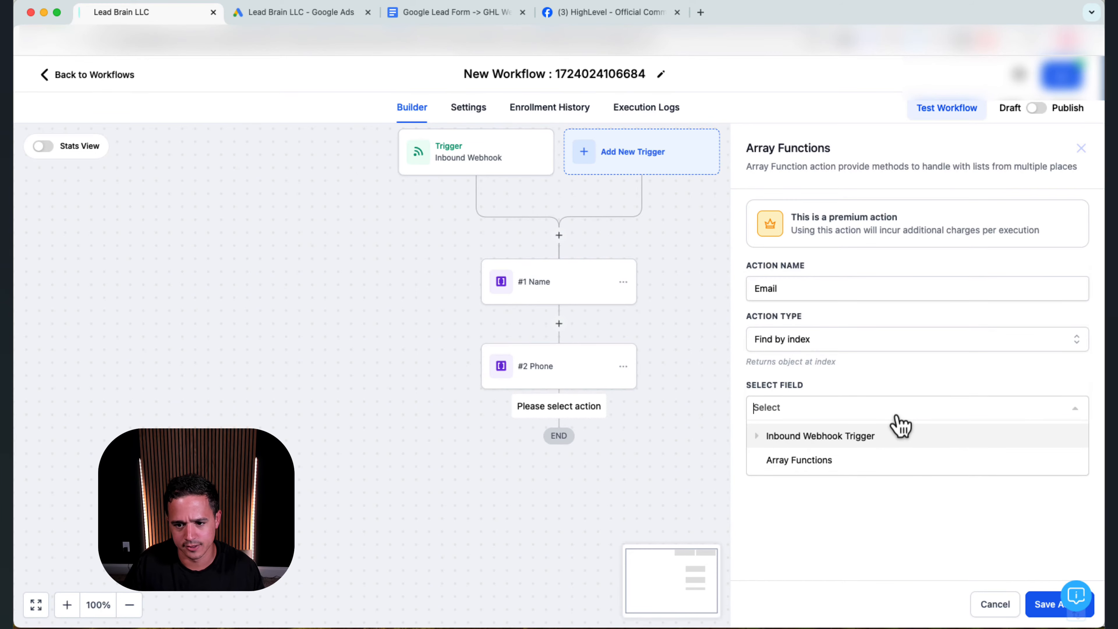
click(887, 435)
click(870, 459)
click(849, 465)
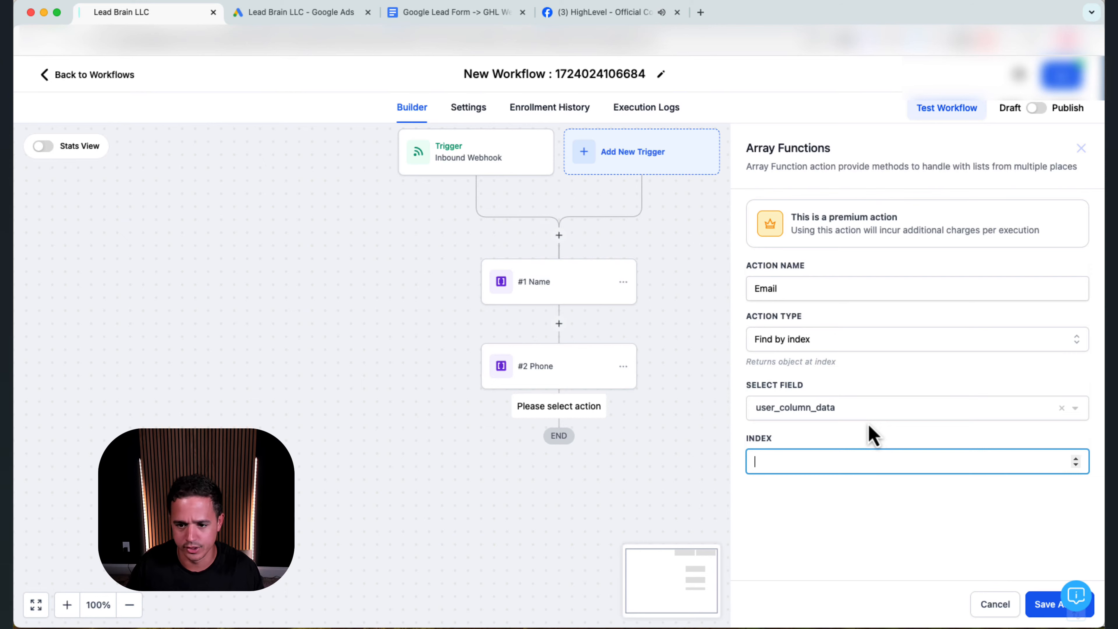
- Check the email index in the Google Docs file, return to HighLevel, set the index to 2 and save the Email action
click(424, 12)
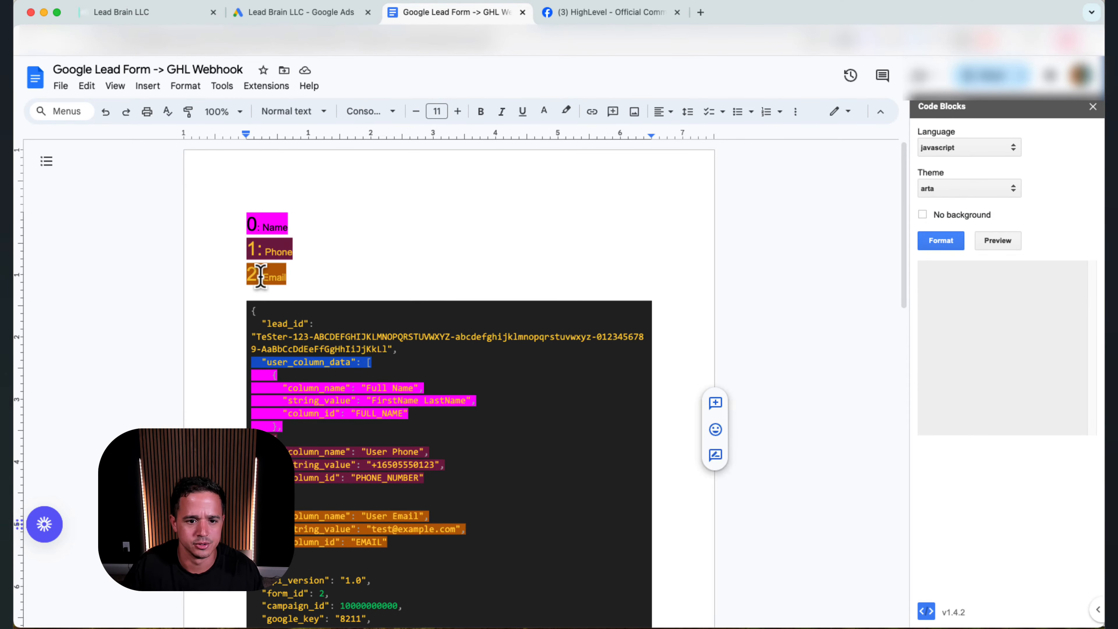
click(145, 12)
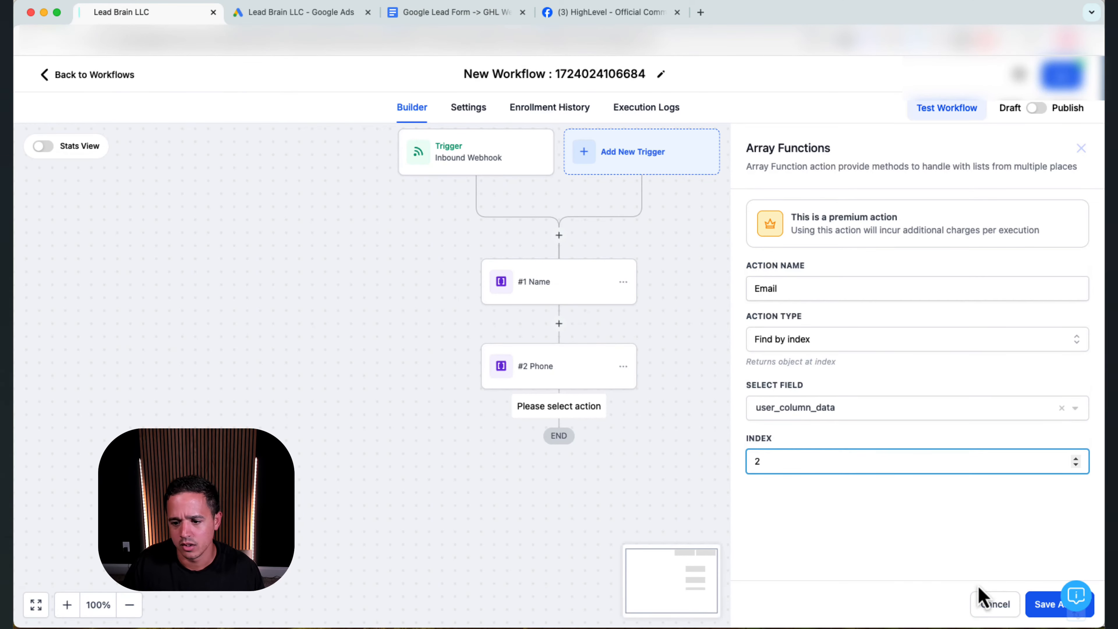
click(1037, 606)
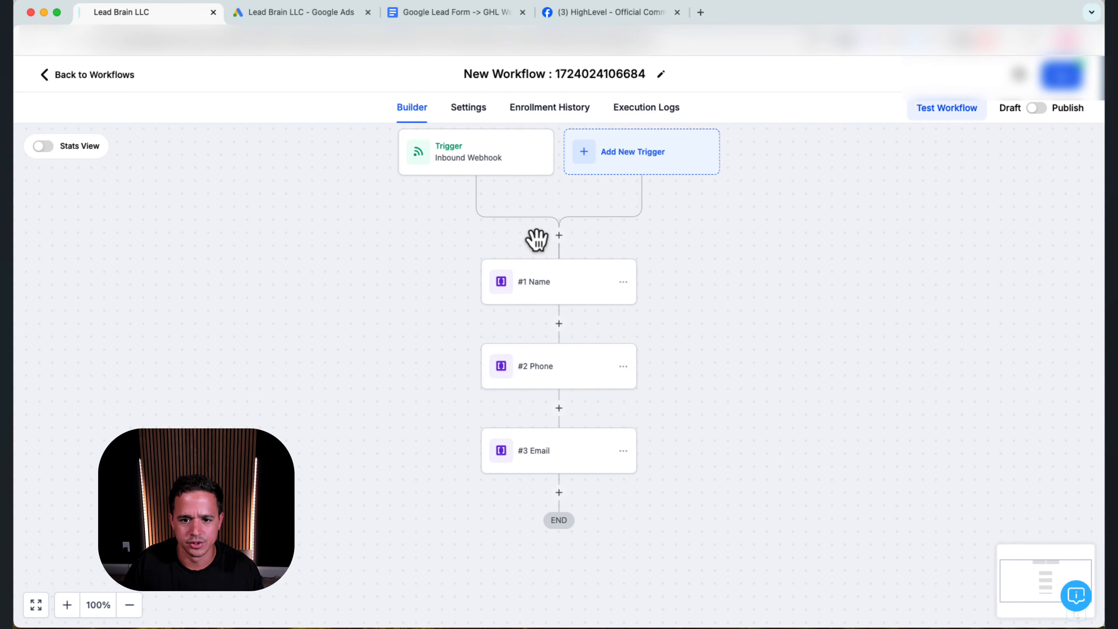
click(559, 236)
text(custom)
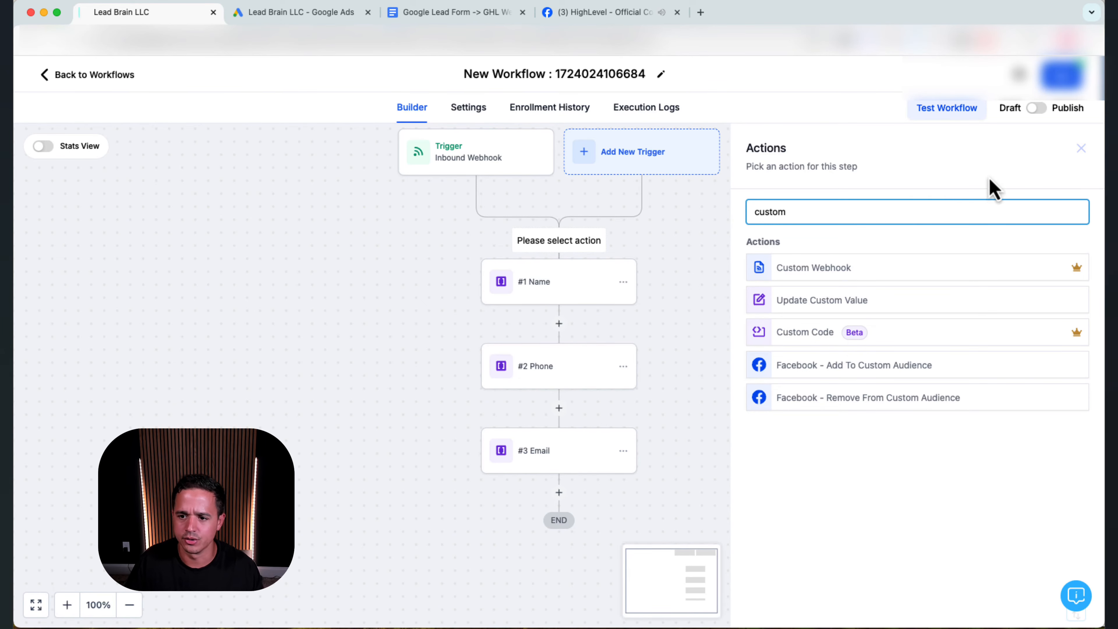
click(1080, 148)
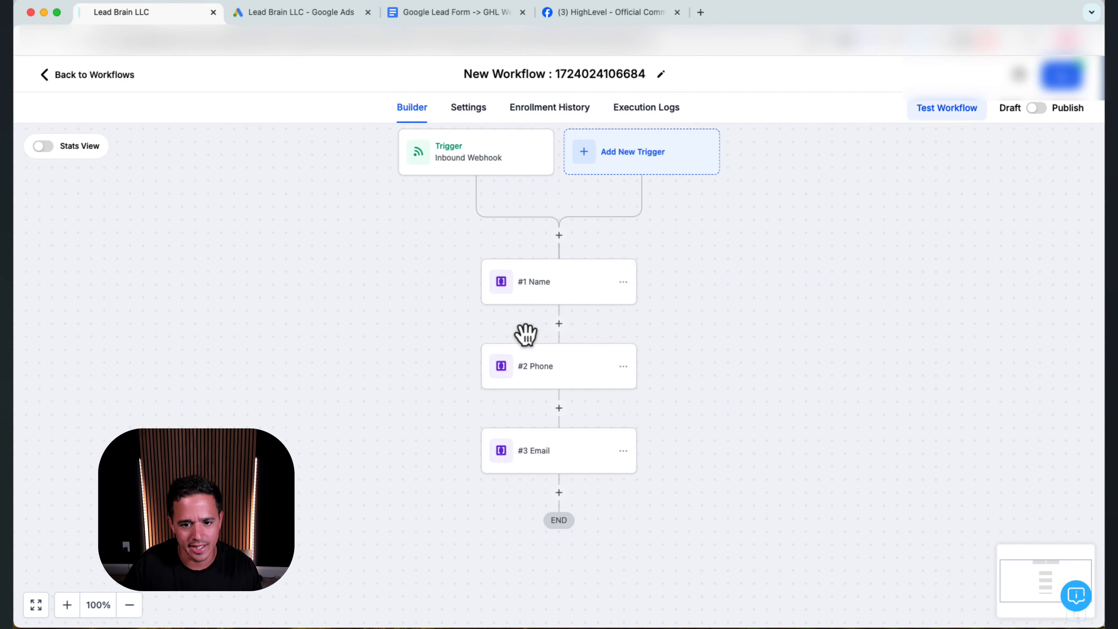
- Add a Create Contact action below the Email action
scroll(616, 444, down, 2)
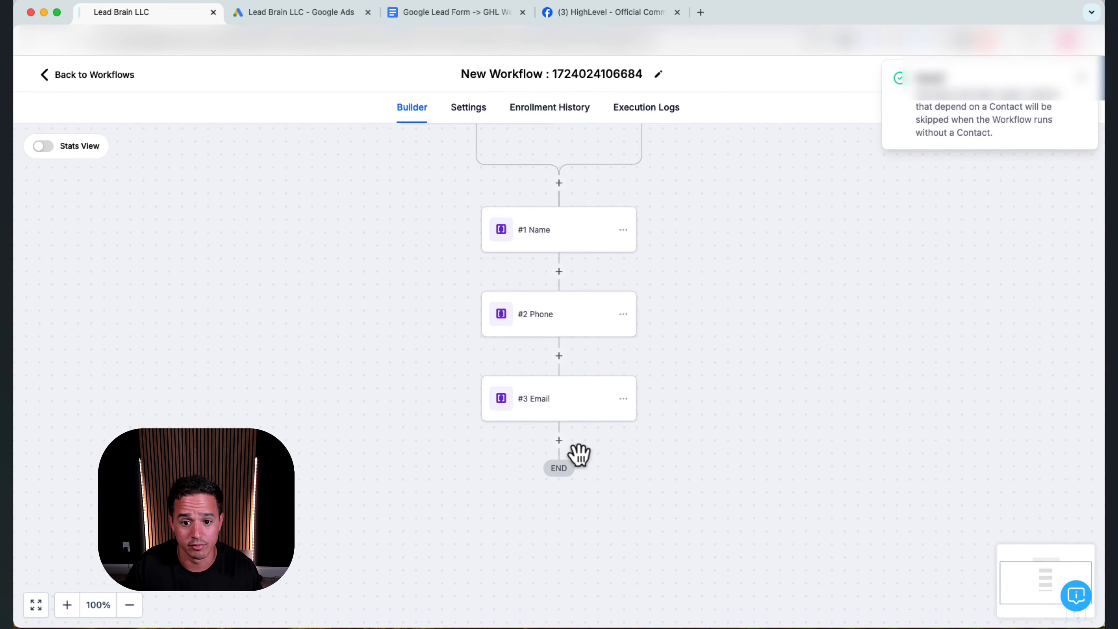
click(559, 440)
text(creat)
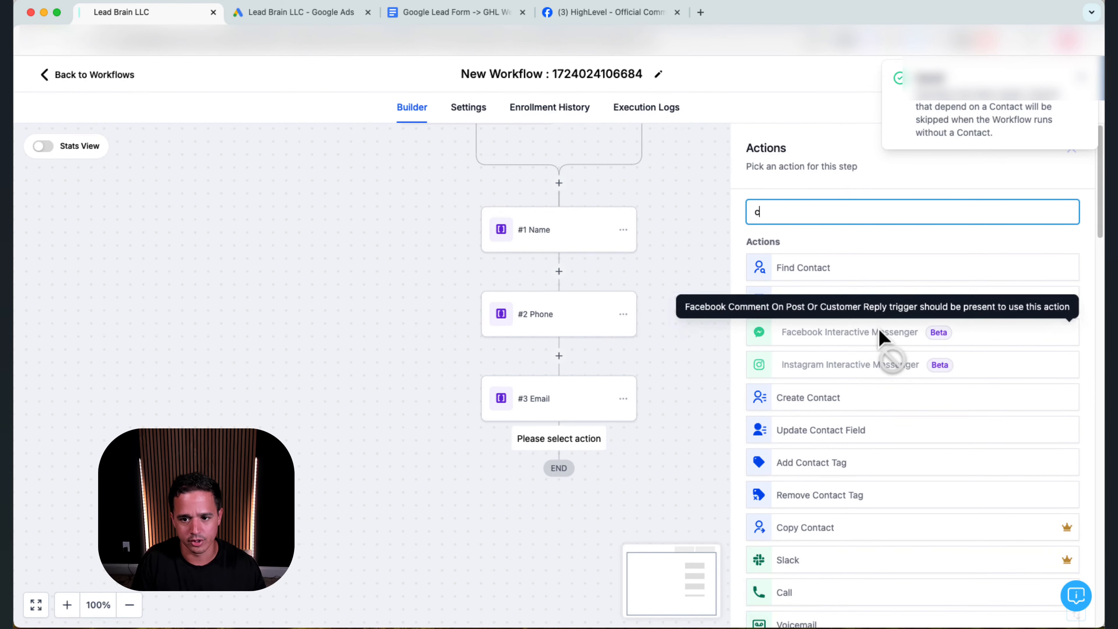
click(908, 269)
- Choose Full Name as the first contact field and open the #1 Name array function's custom values for it
click(709, 307)
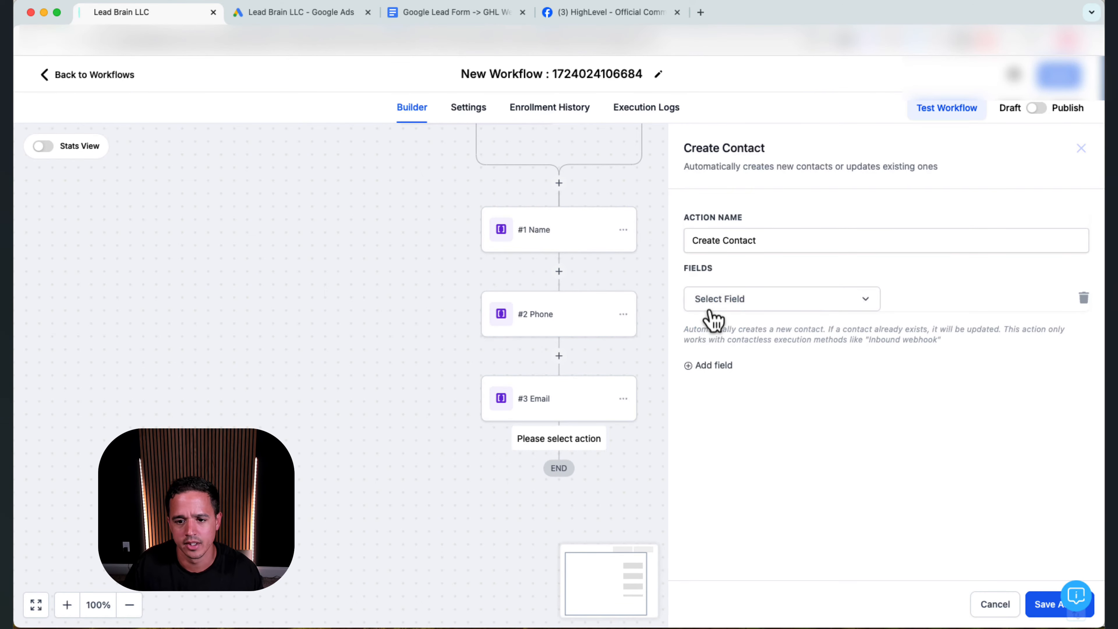
click(748, 306)
text(name)
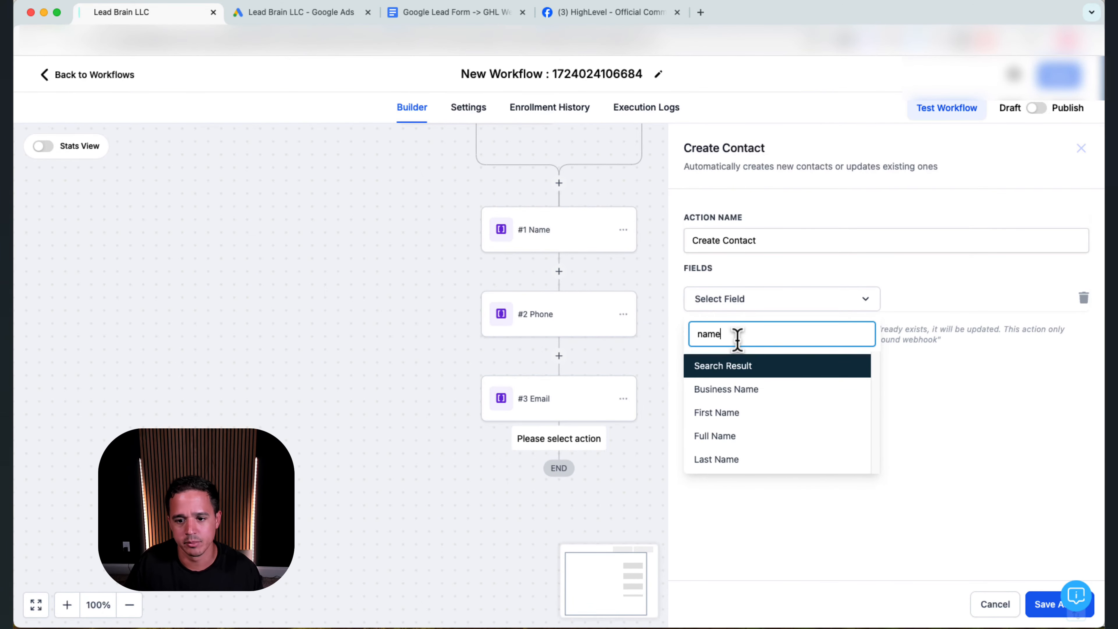
click(733, 436)
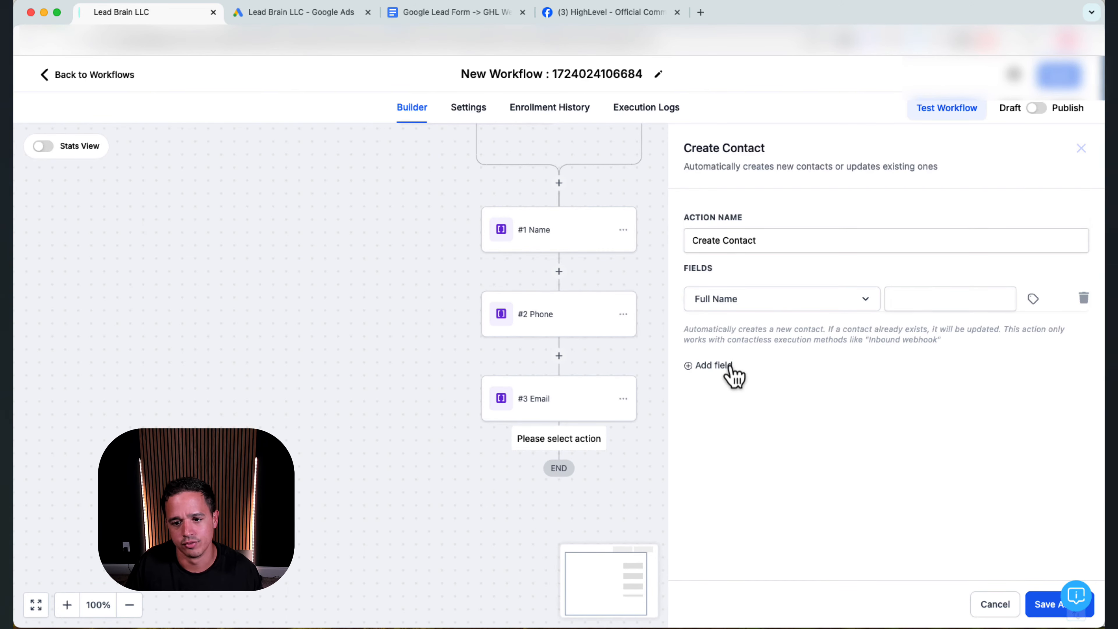
click(924, 299)
click(1031, 300)
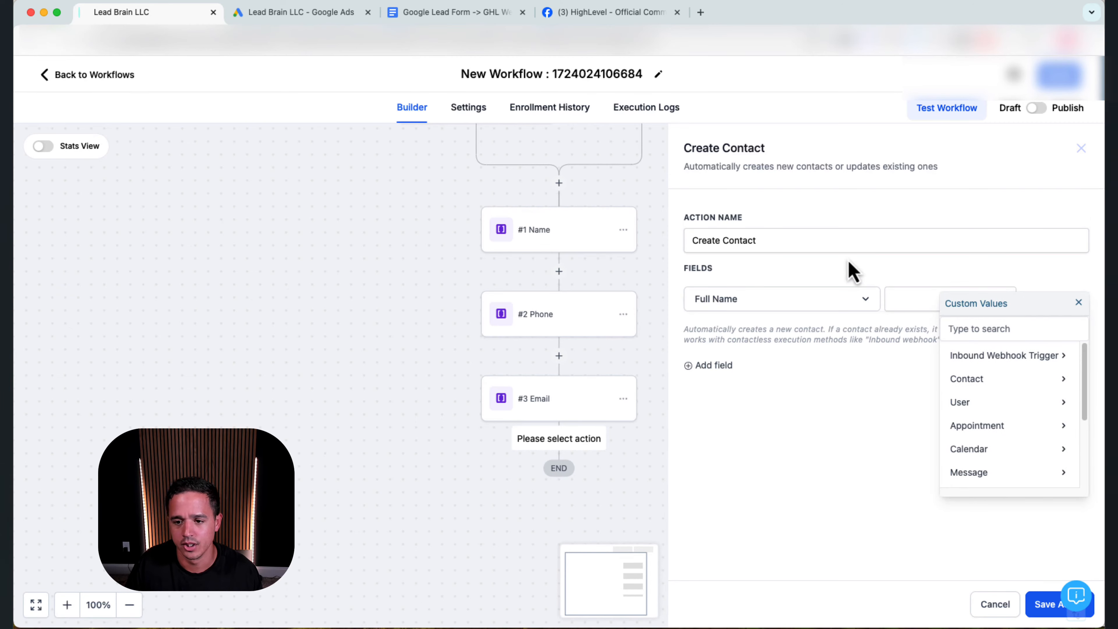
click(1078, 304)
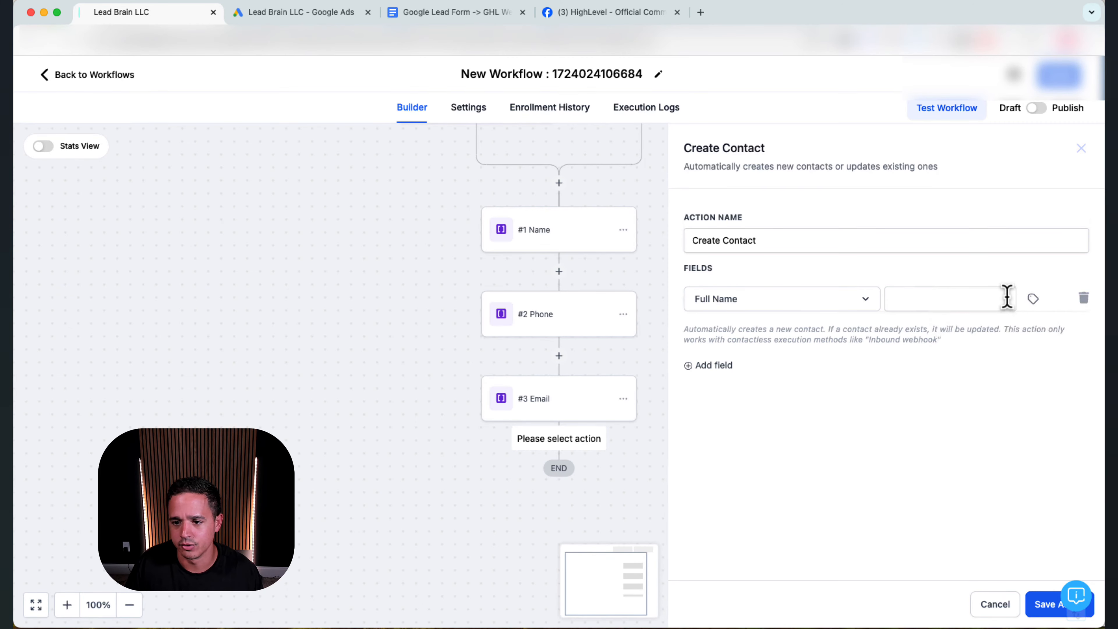
click(1033, 299)
scroll(1020, 405, down, 5)
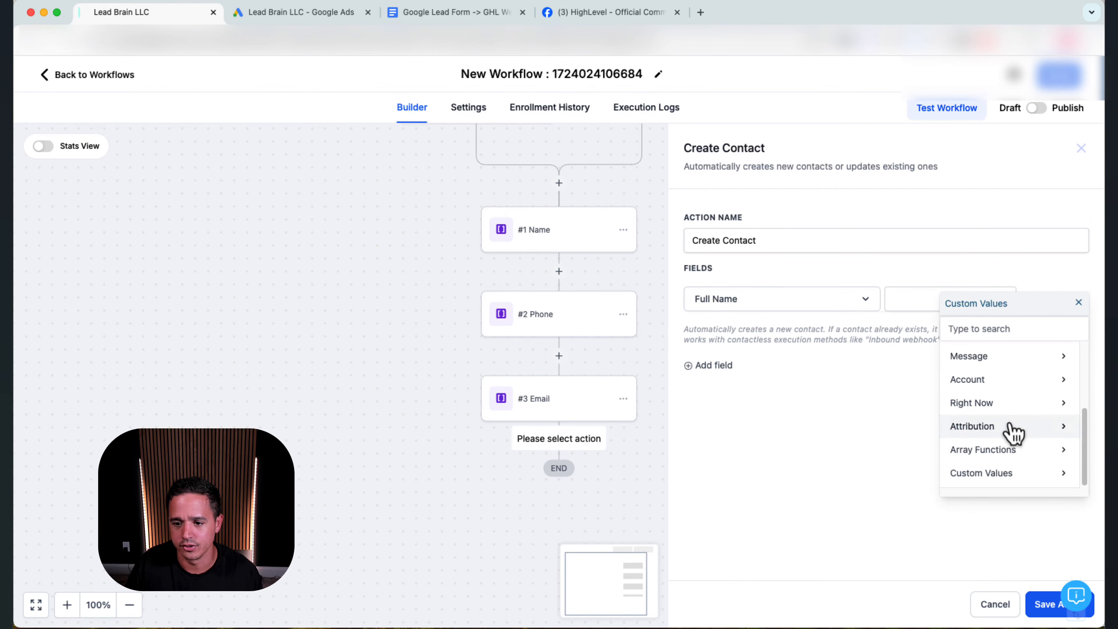
click(1000, 451)
click(1034, 365)
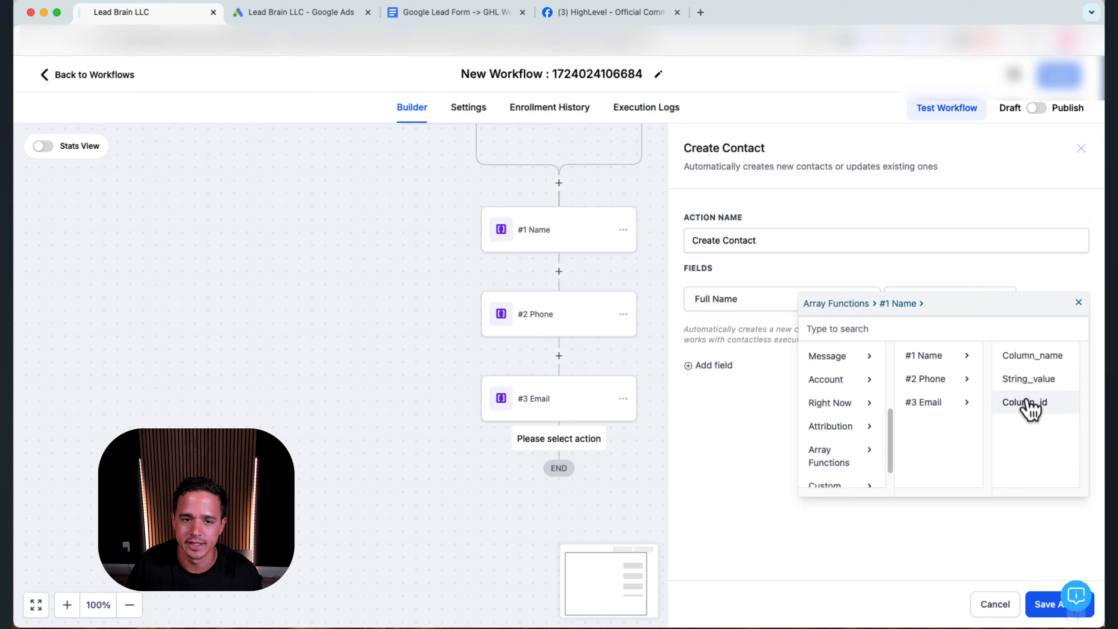
- Check the full name entry's keys in the Google Docs payload, return to HighLevel and fill Full Name with #1 Name's String_value
click(392, 13)
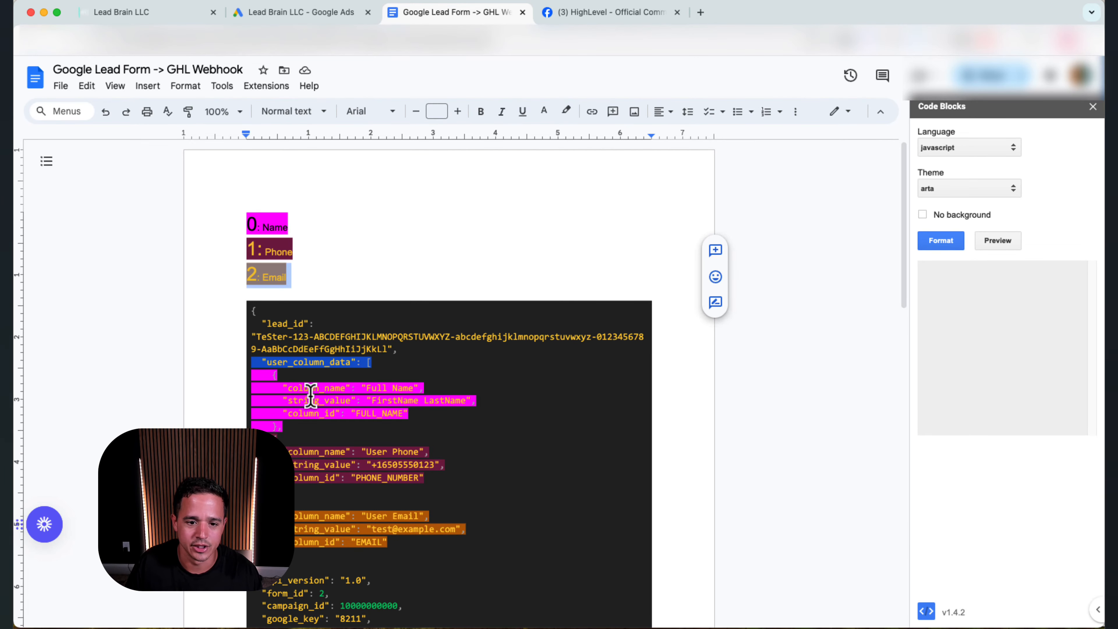
drag(322, 388, 409, 387)
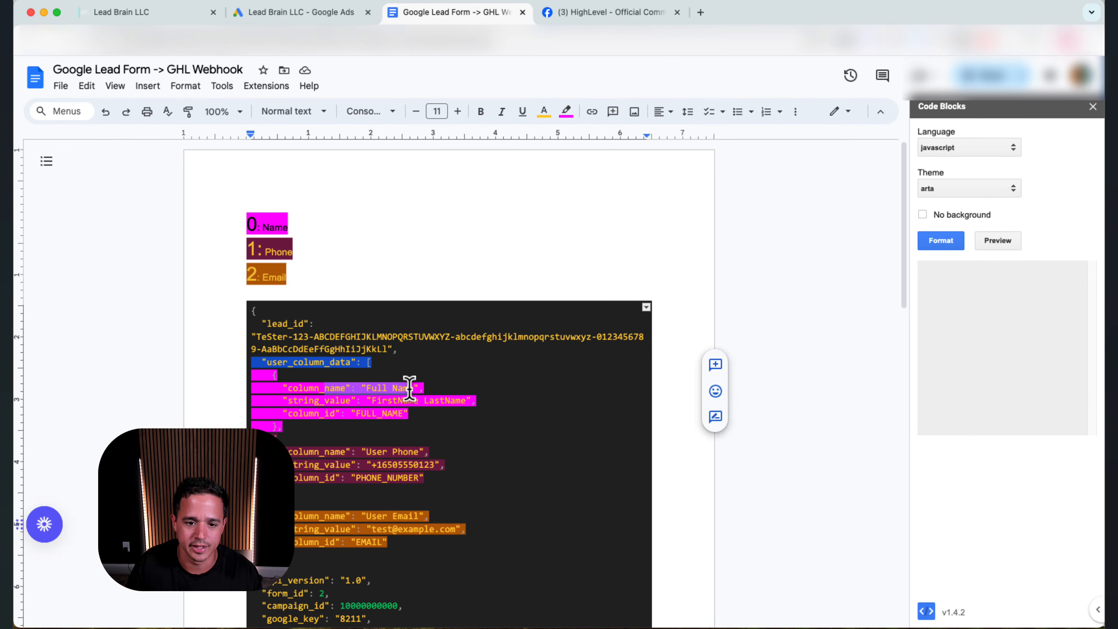
drag(297, 399, 366, 399)
triple_click(380, 399)
double_click(380, 399)
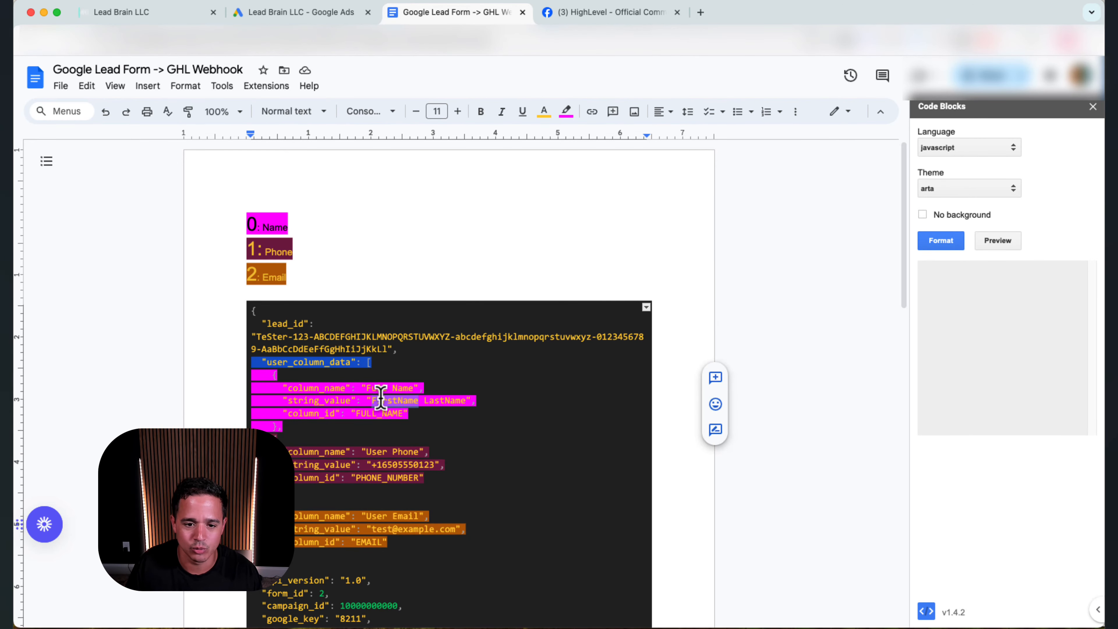
click(381, 399)
click(382, 399)
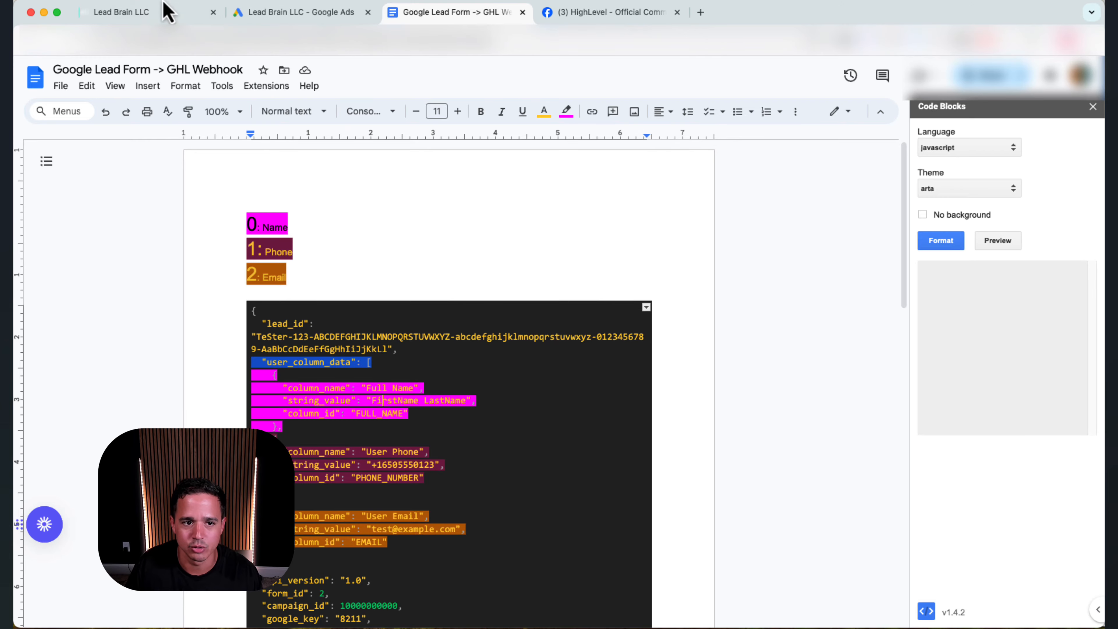
click(167, 11)
click(1016, 377)
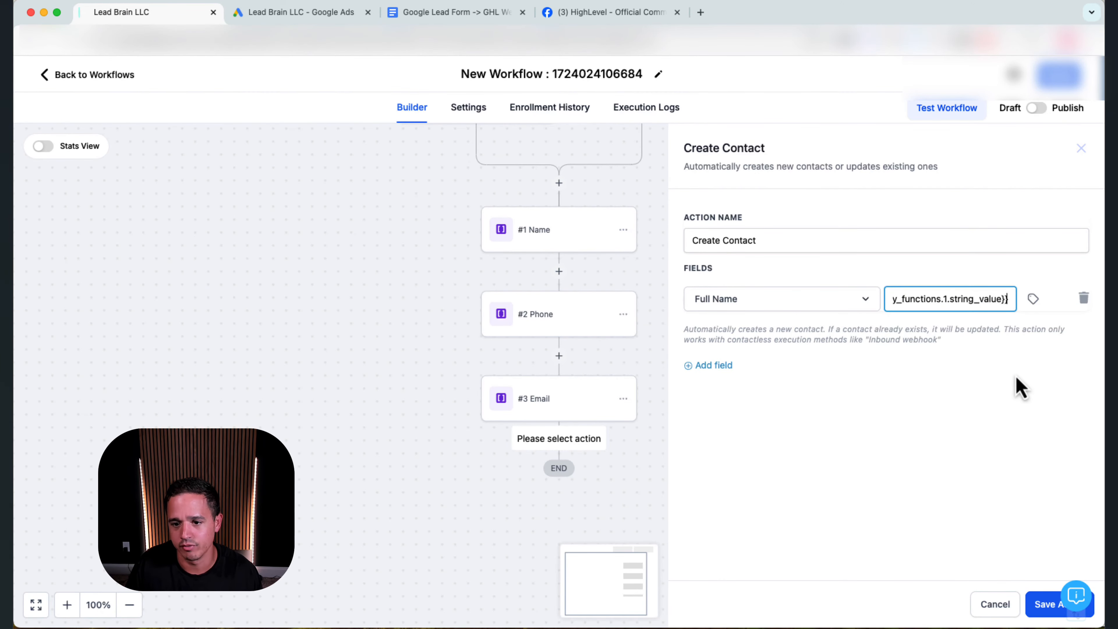
- Add a Phone field filled with the #2 Phone array function's String_value, and check it against the Google Docs payload before returning to HighLevel
click(717, 365)
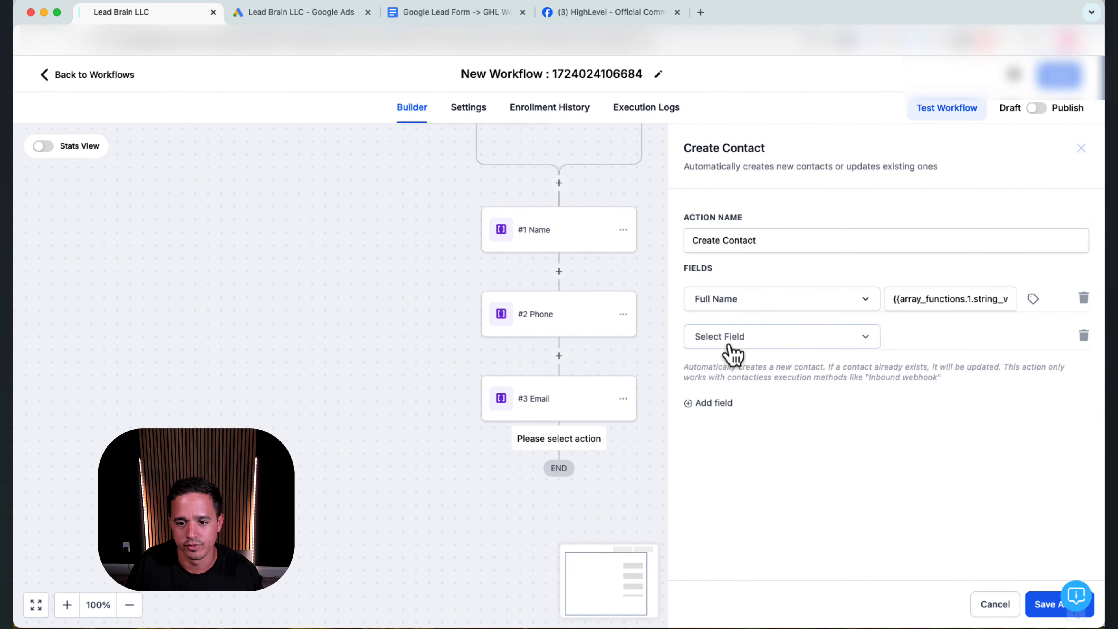
click(733, 339)
text(phon)
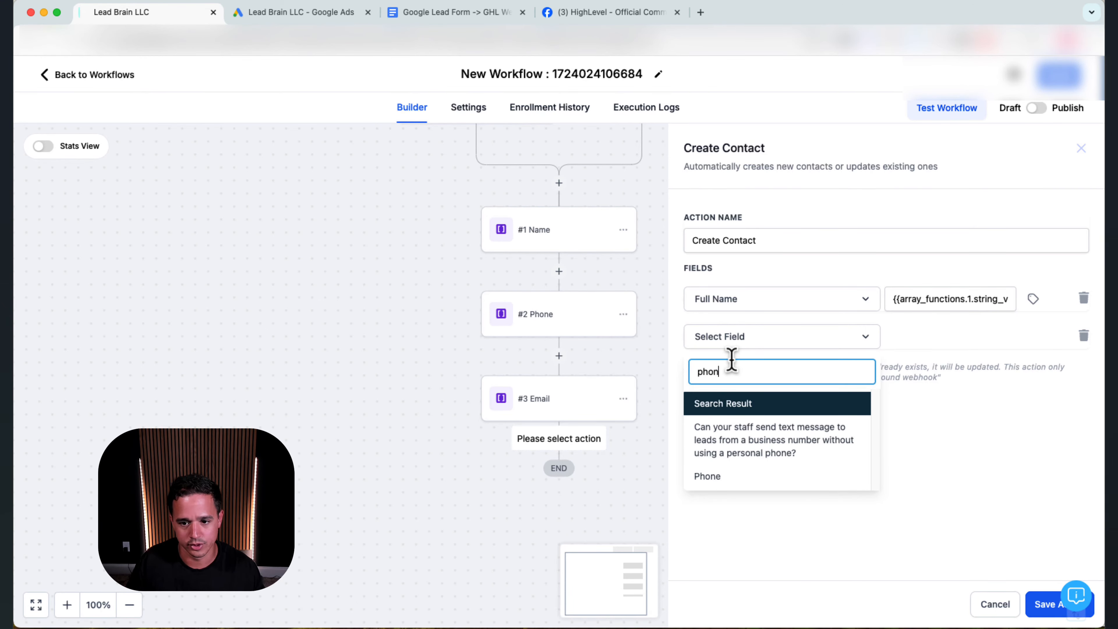
click(711, 478)
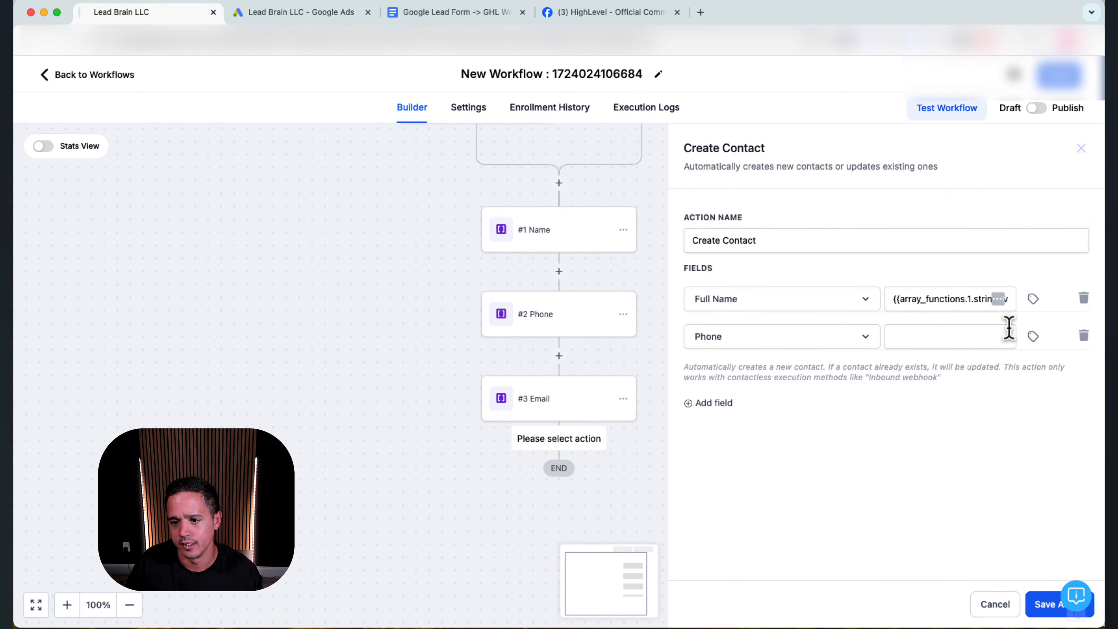
click(1034, 338)
scroll(1026, 475, down, 3)
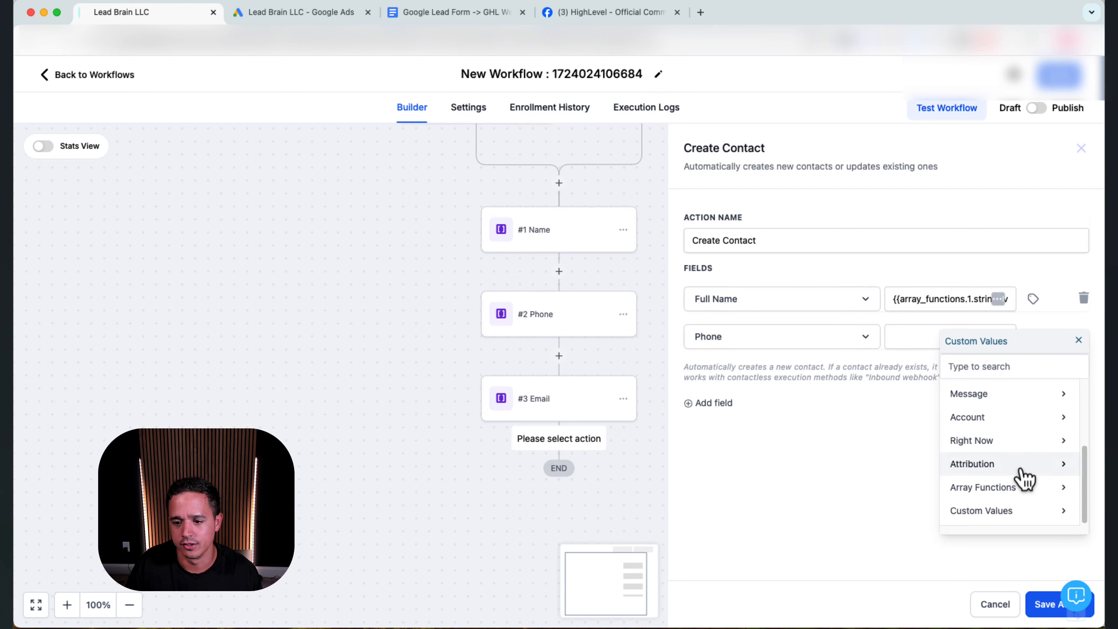
click(1020, 488)
click(1031, 420)
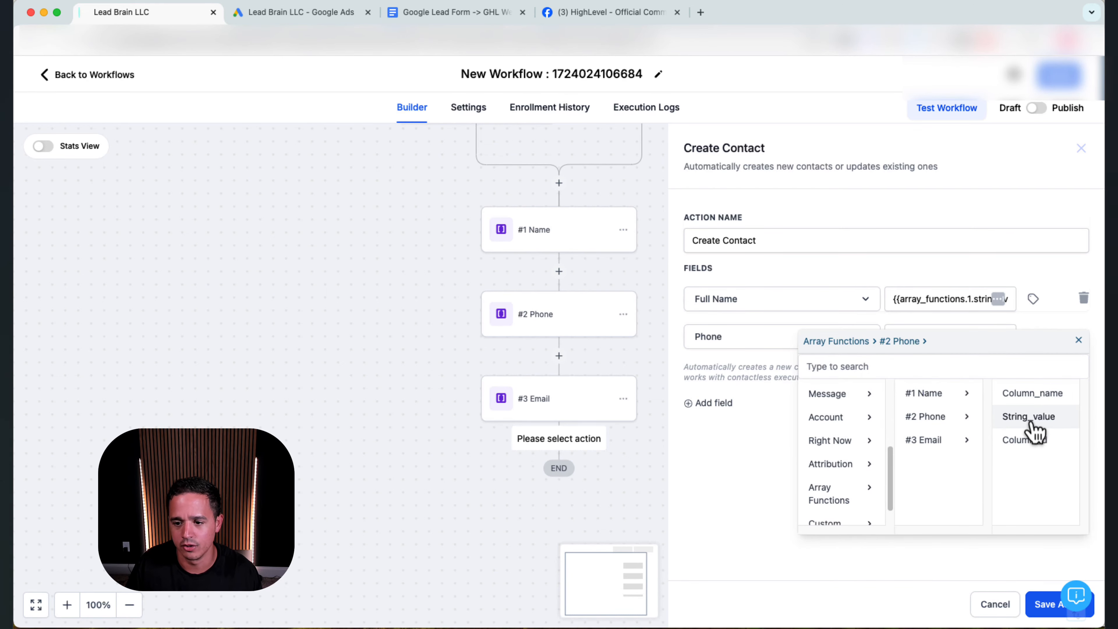
click(1029, 417)
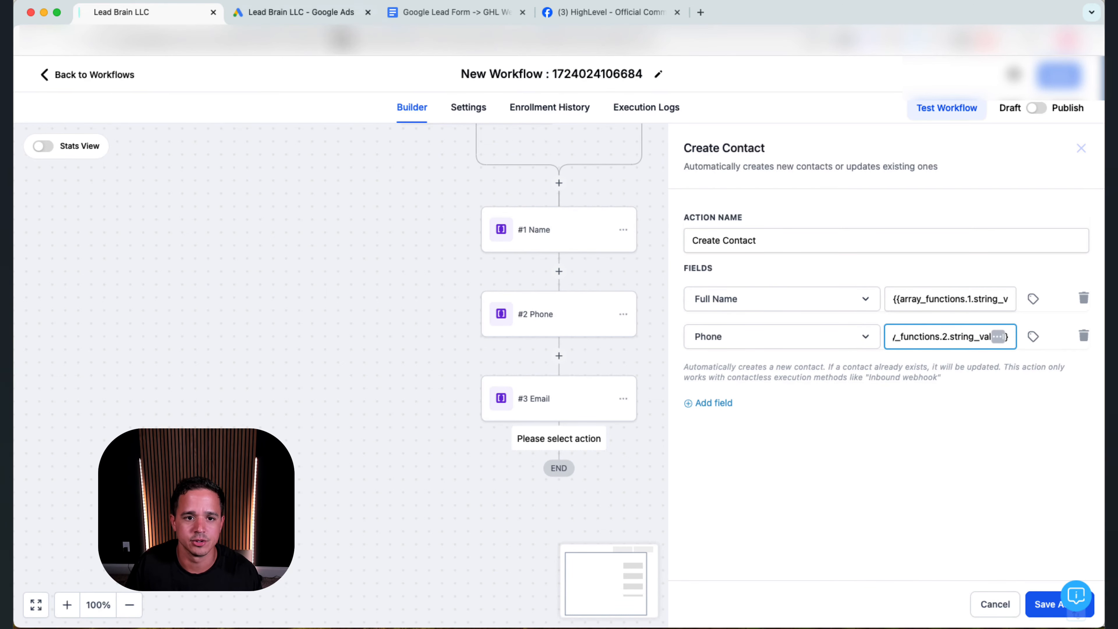
click(453, 12)
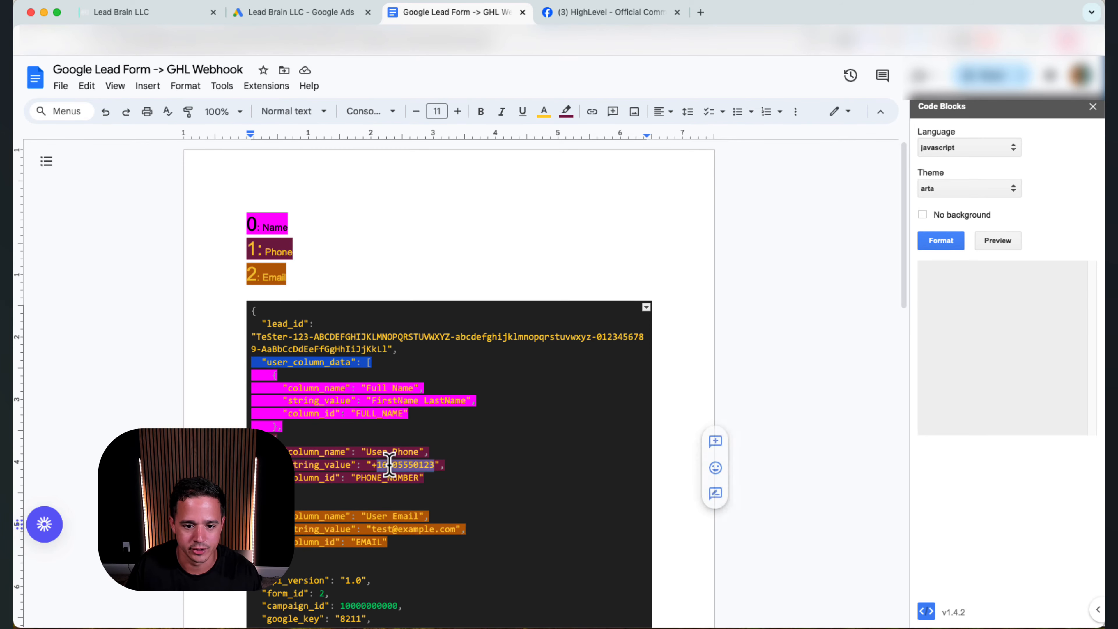
click(169, 17)
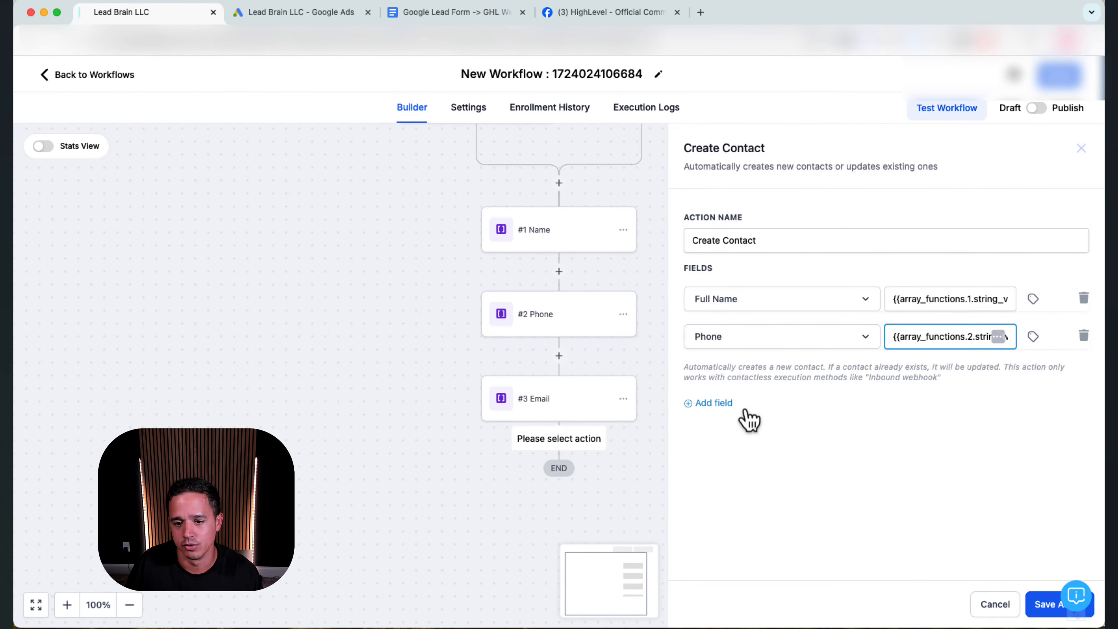
- Add an Email field filled with the #3 Email array function's String_value, and switch to the Google Docs file
click(711, 403)
text(emai)
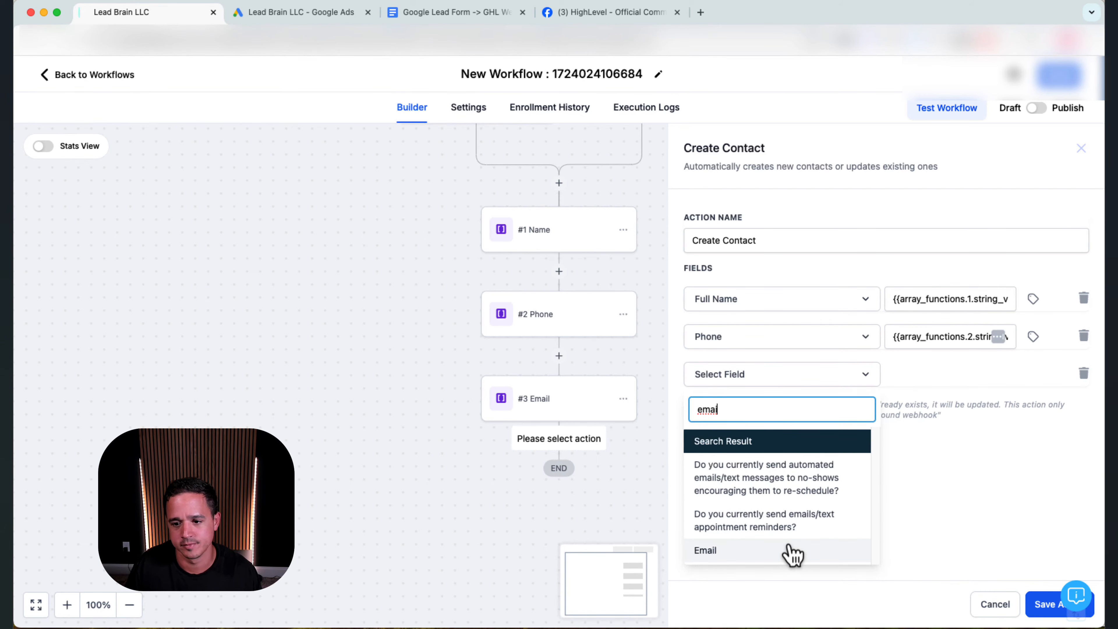
click(790, 551)
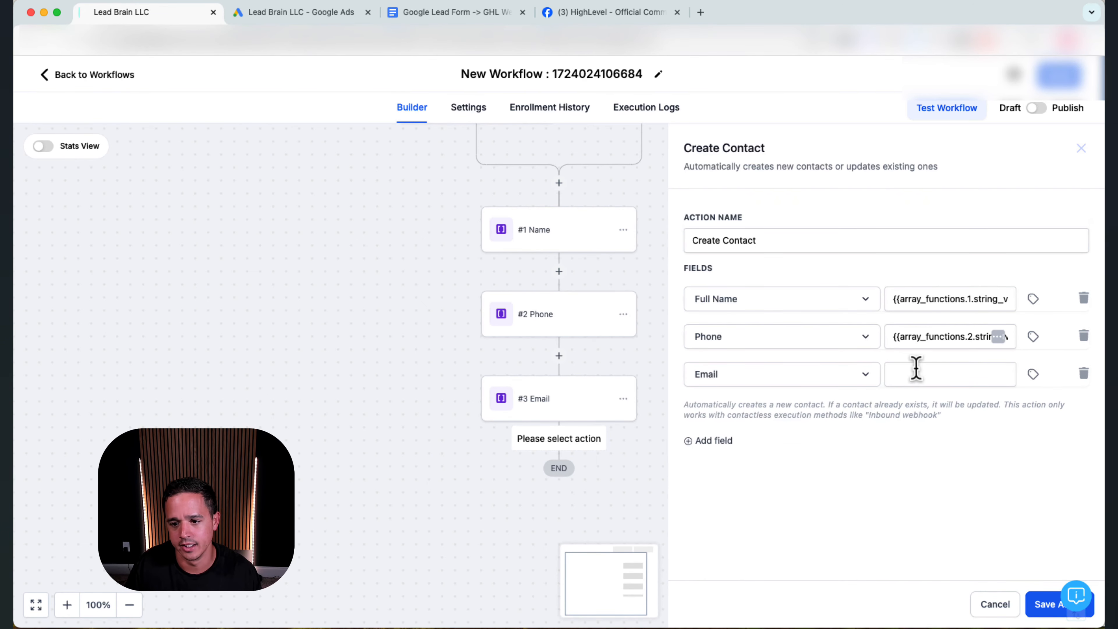
click(1032, 376)
scroll(1016, 506, down, 5)
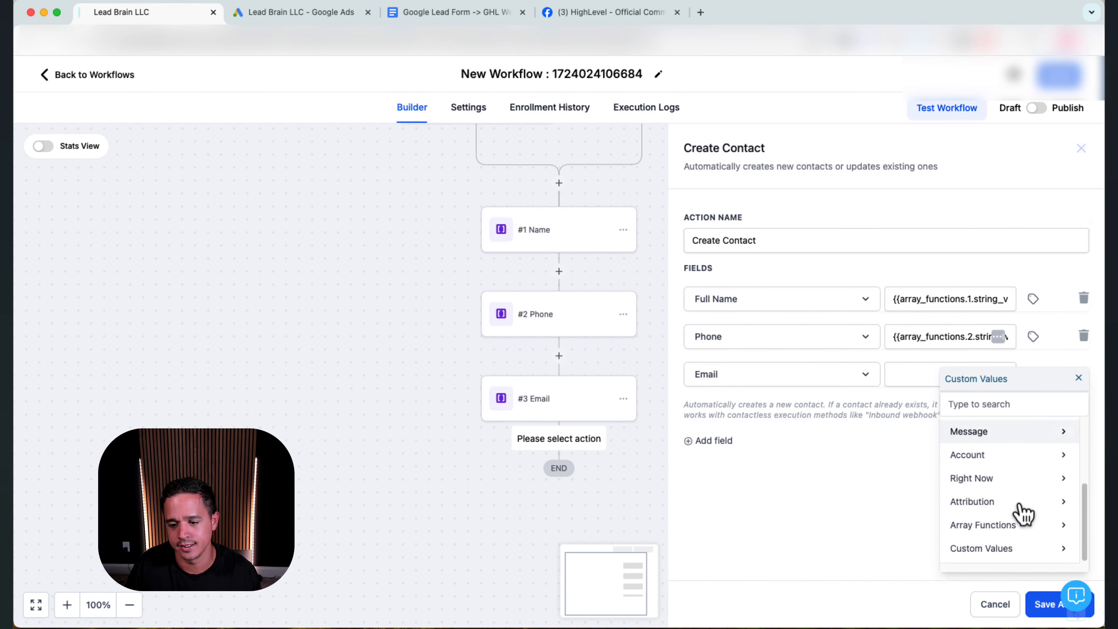
click(998, 526)
click(1004, 480)
click(1025, 458)
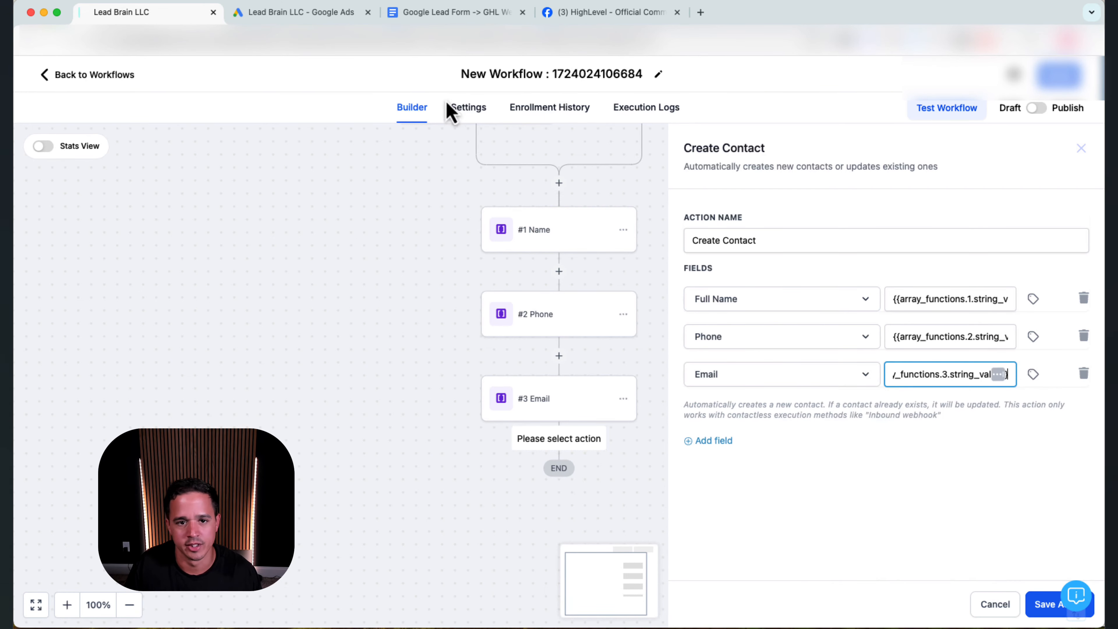
click(440, 12)
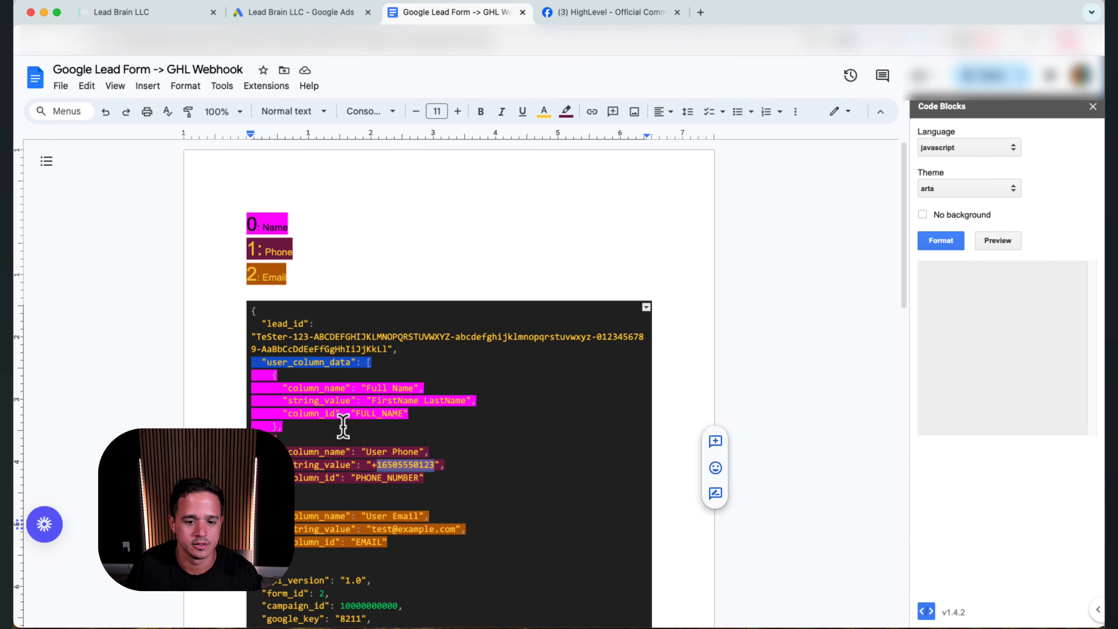
- Check the email entry's string_value in the Google Docs payload, return to HighLevel and save the Create Contact action
triple_click(399, 531)
click(393, 531)
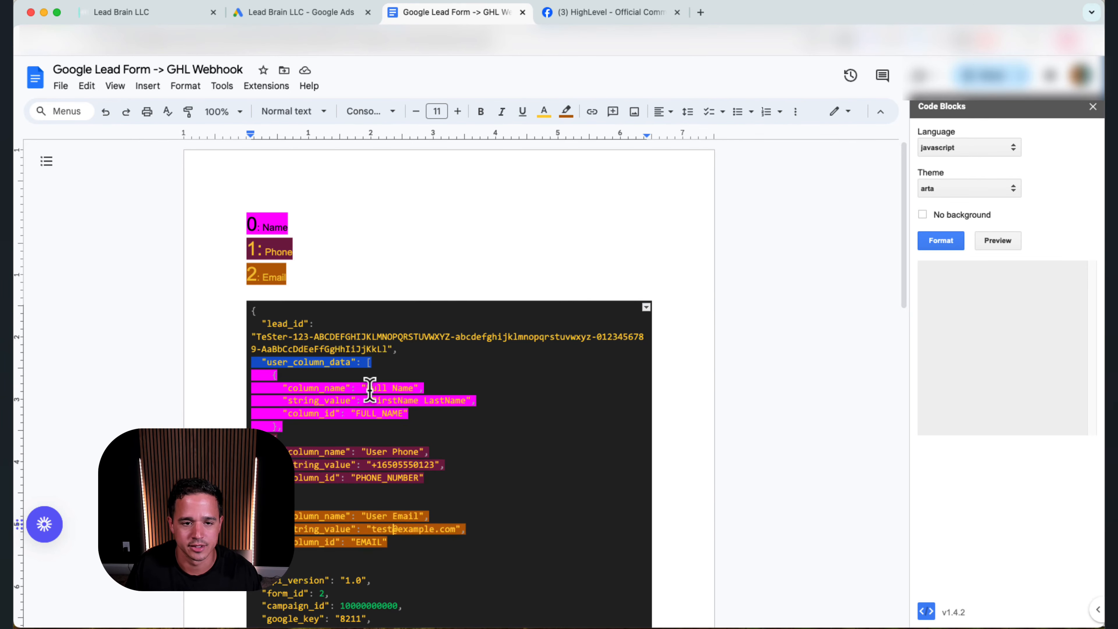
click(143, 13)
click(1058, 604)
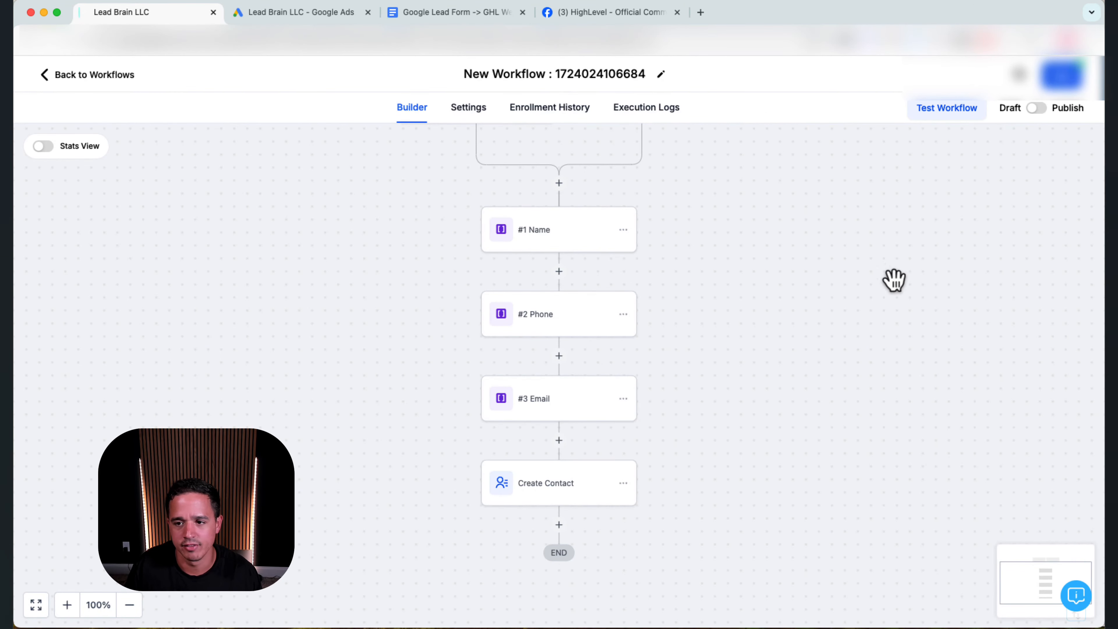
- Switch the workflow from draft to published and save it
click(1036, 110)
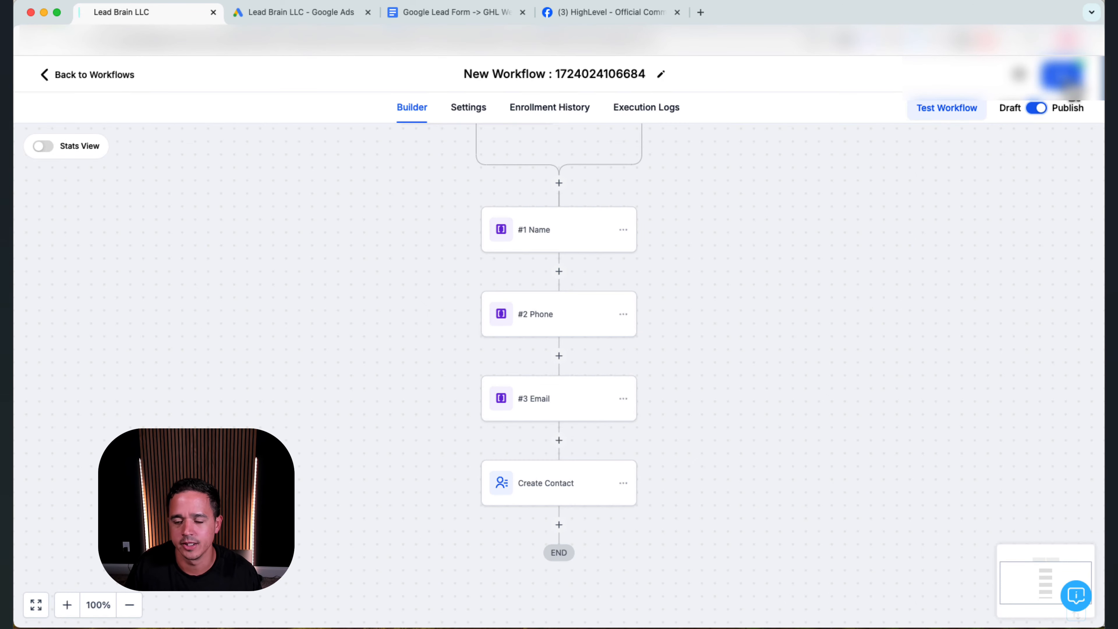
click(1063, 76)
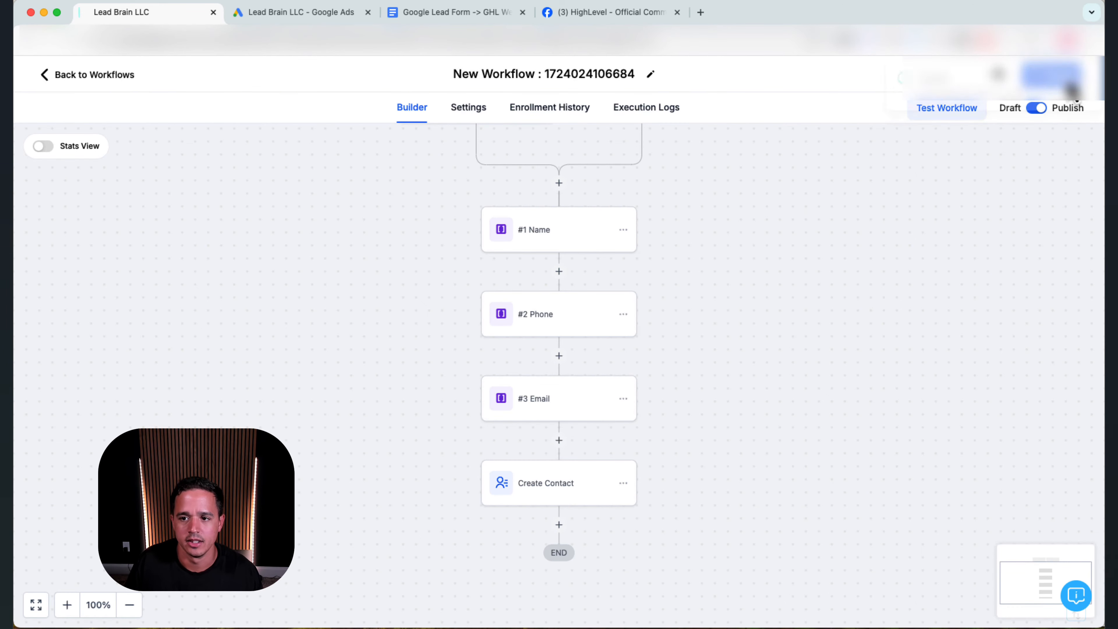
- Switch to Google Ads and send test data from the lead form's webhook integration
click(327, 14)
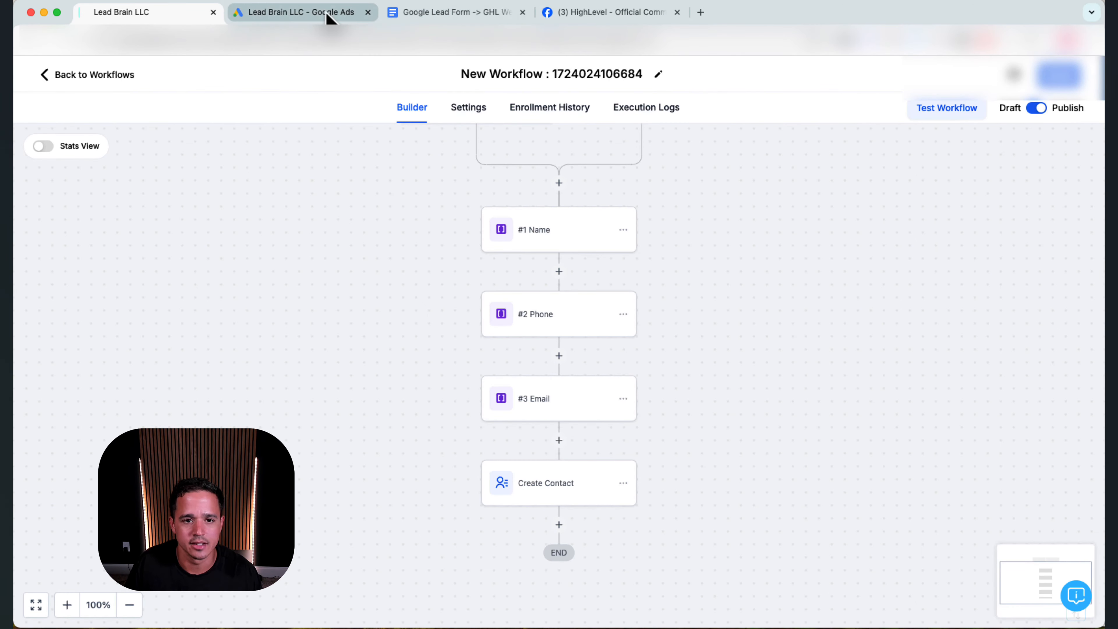
scroll(391, 360, down, 20)
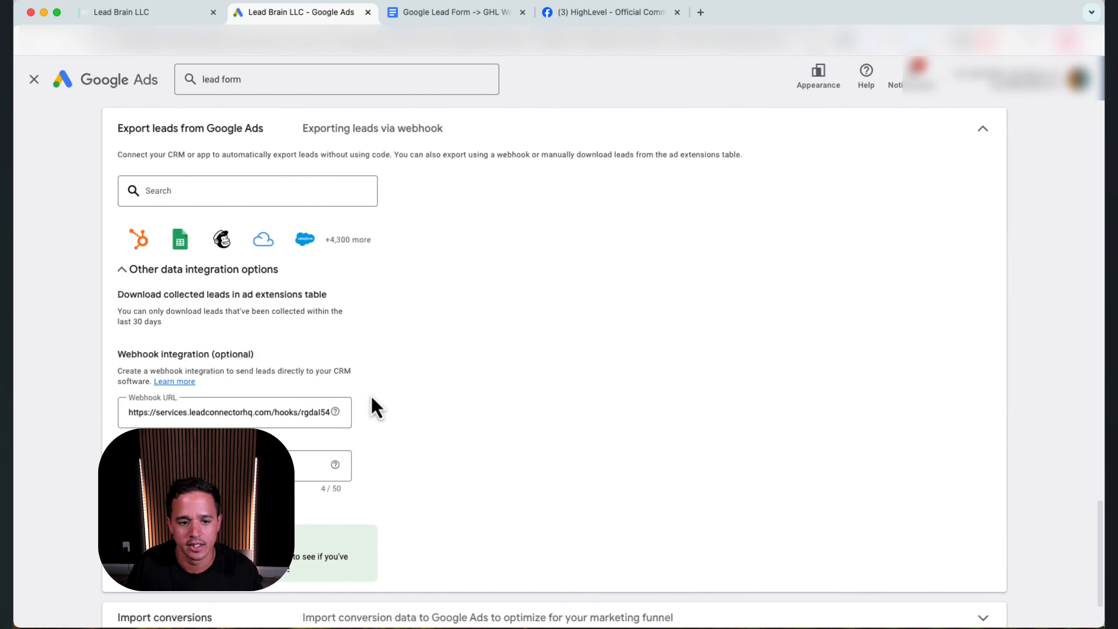
scroll(365, 405, down, 4)
click(172, 423)
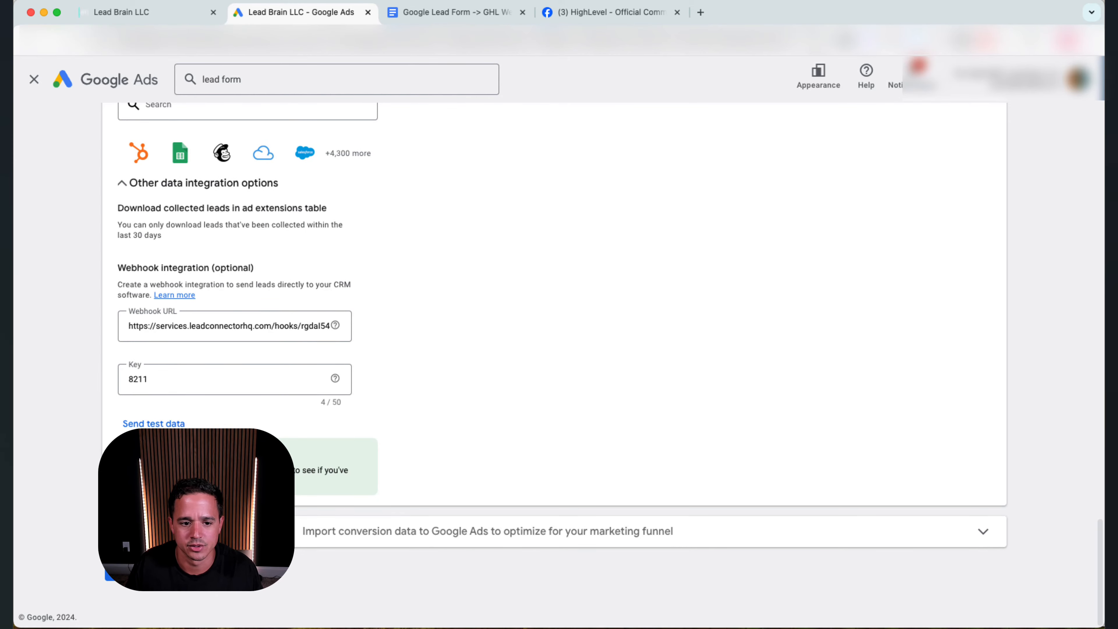
- Return to HighLevel, leave the workflow builder and open the Contacts list to check for the test lead
click(146, 12)
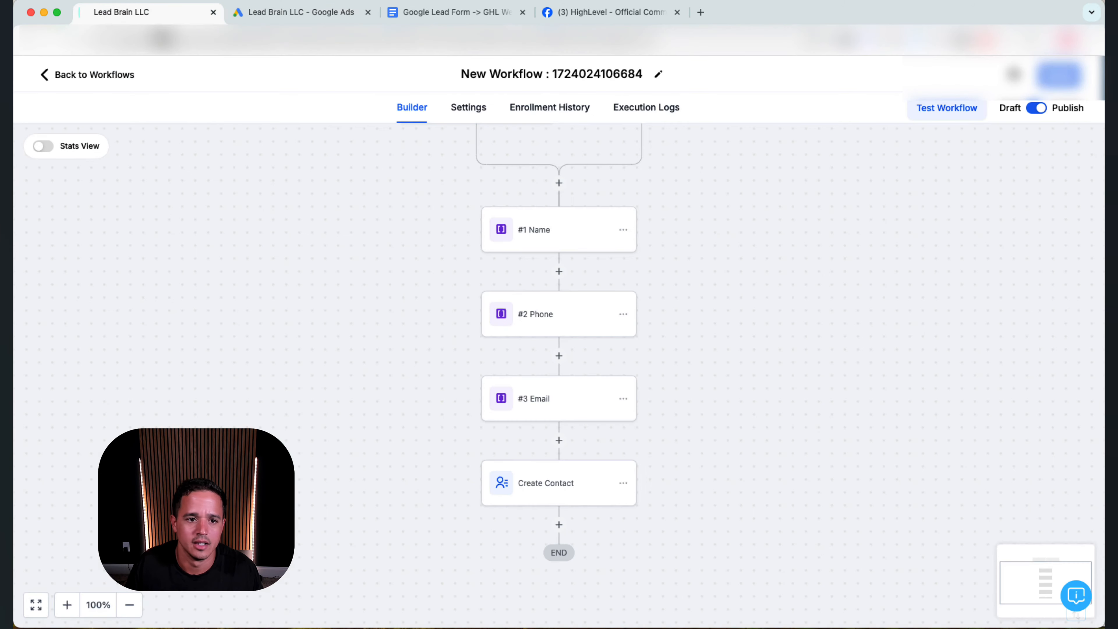
click(82, 75)
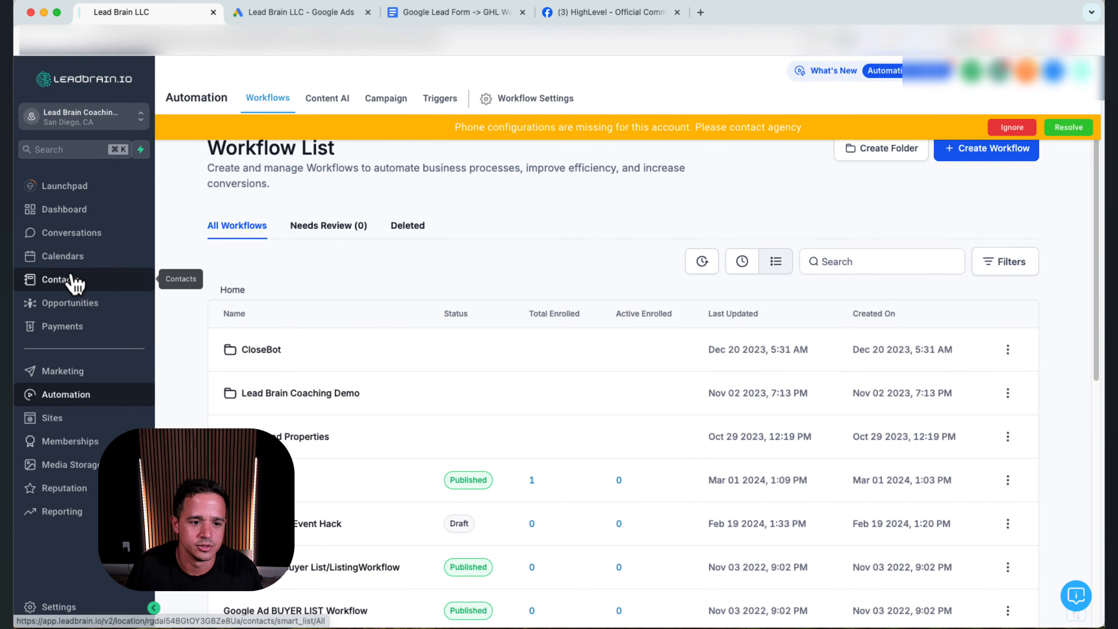
click(75, 281)
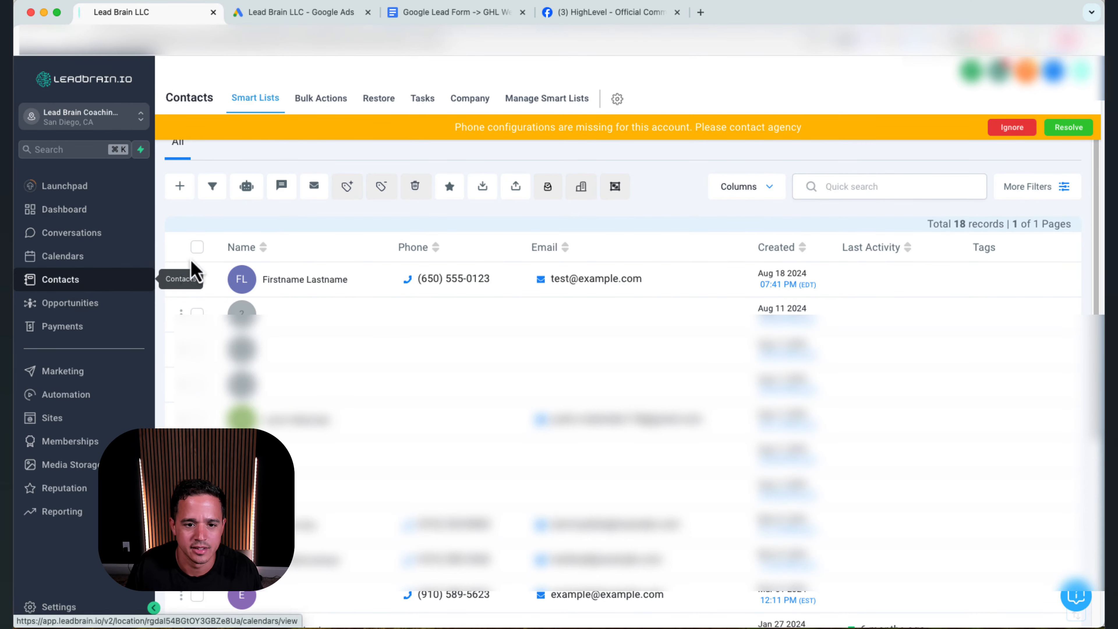